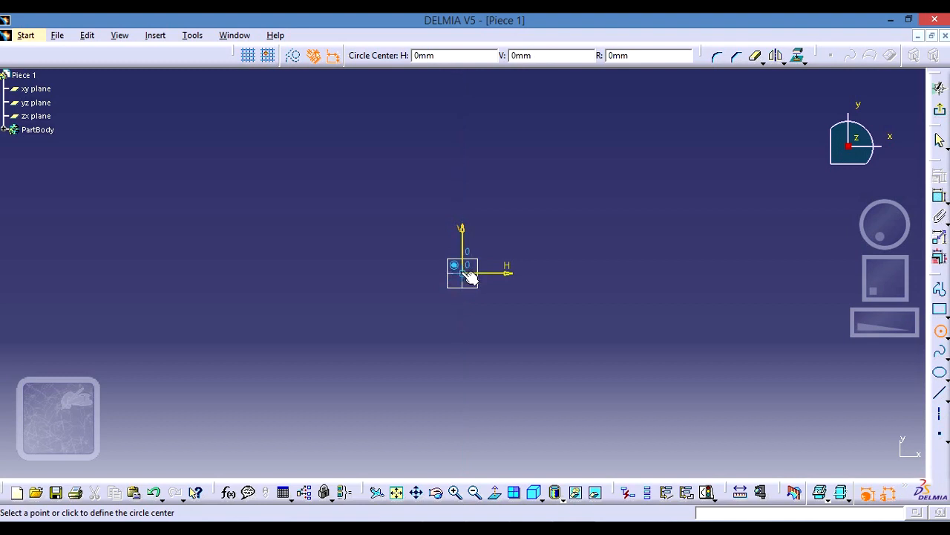
- Sketch a circle about 142 mm in diameter centred on the sketch origin and add a diameter dimension to it
click(467, 275)
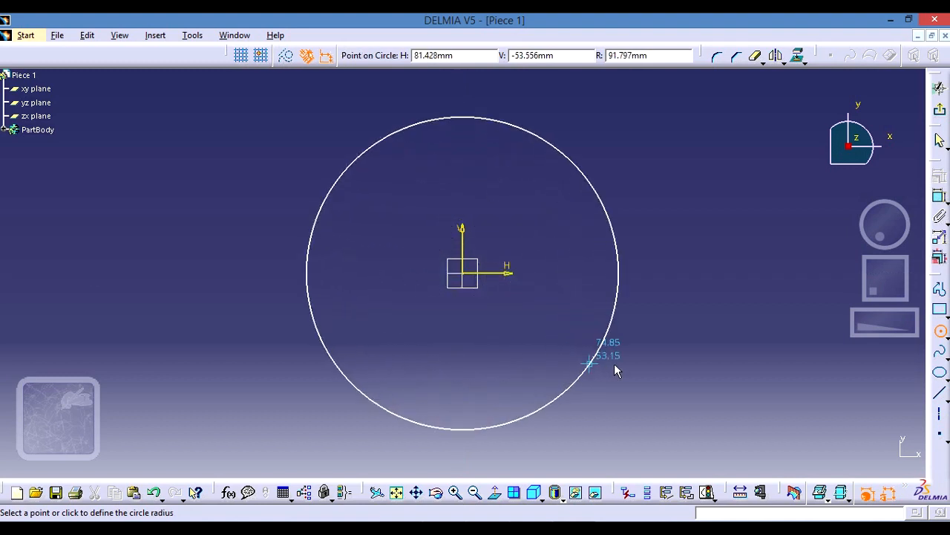
click(576, 320)
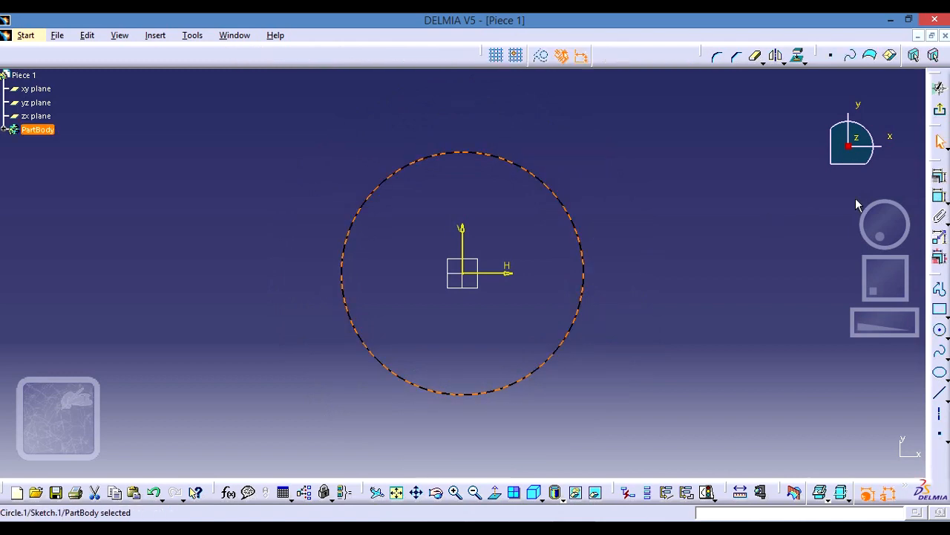
click(939, 199)
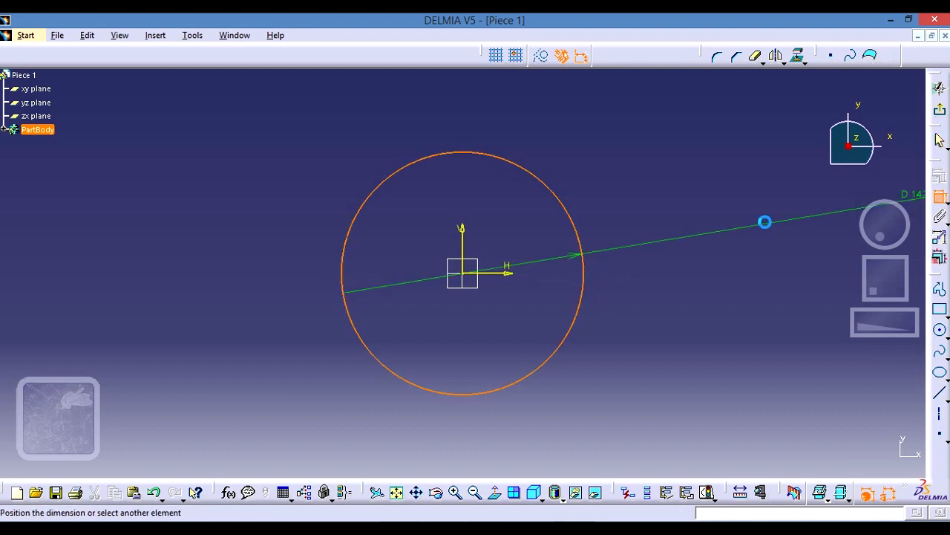
click(640, 250)
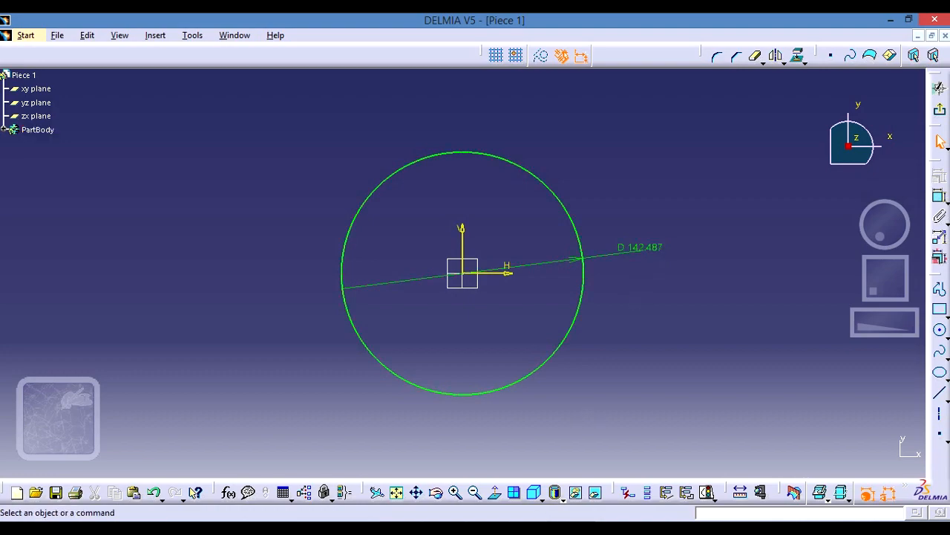
- Check the central hole size in the Pieza 1.jpg drawing and set the circle's diameter to 64 mm
key(alt+Tab)
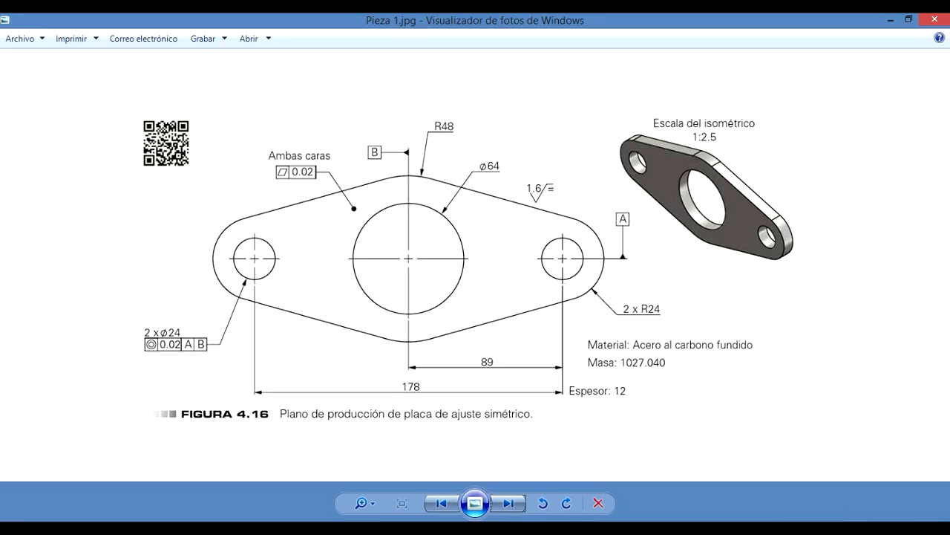
key(alt+Tab)
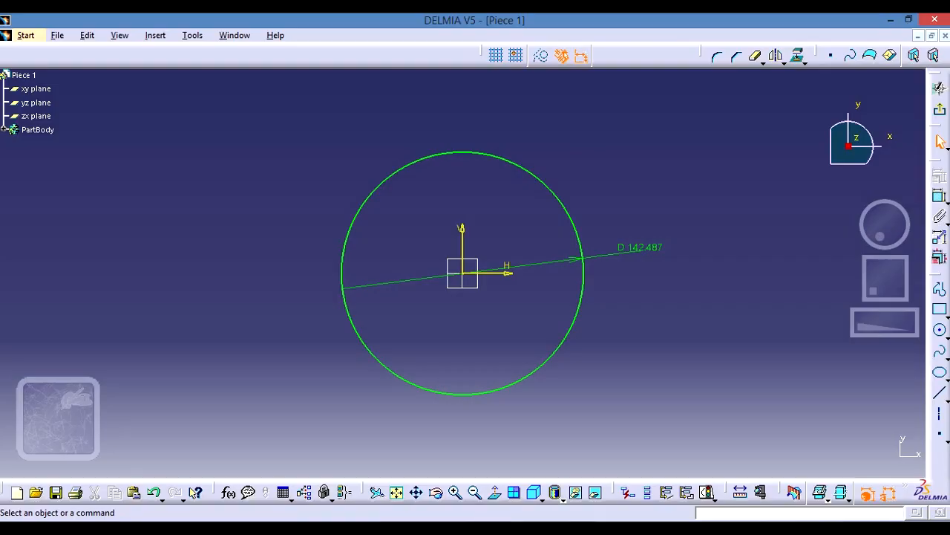
click(646, 248)
double_click(646, 248)
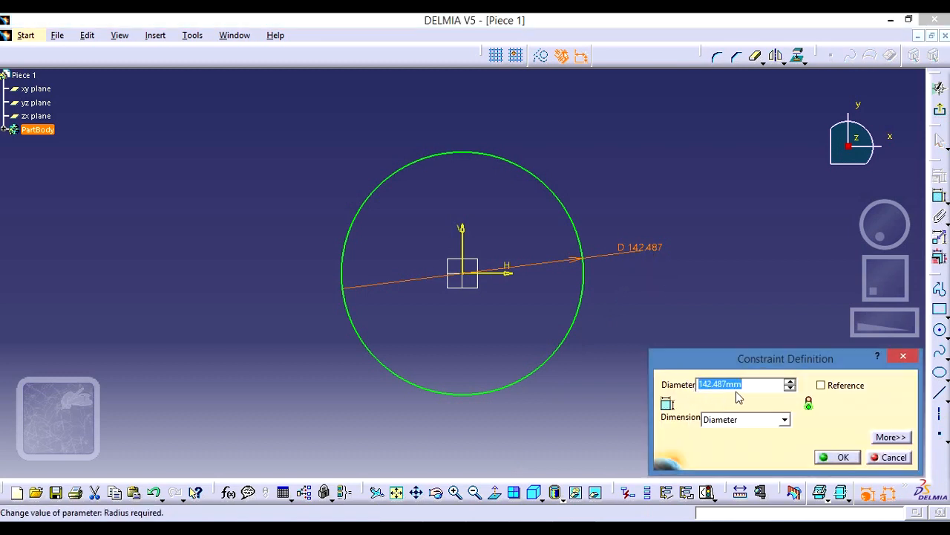
click(726, 384)
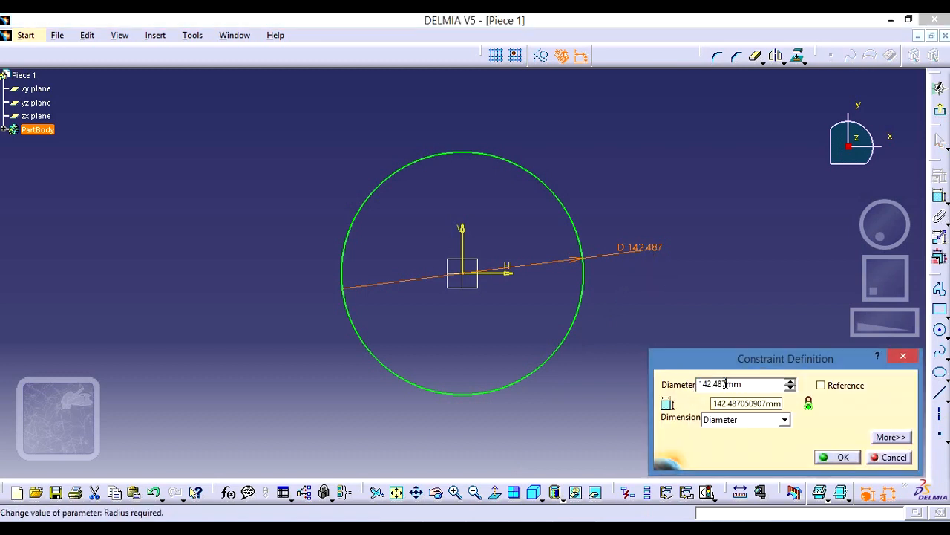
key(BackSpace)
key(BackSpace)
key(BackSpace)
key(BackSpace)
key(BackSpace)
key(BackSpace)
key(BackSpace)
text(64)
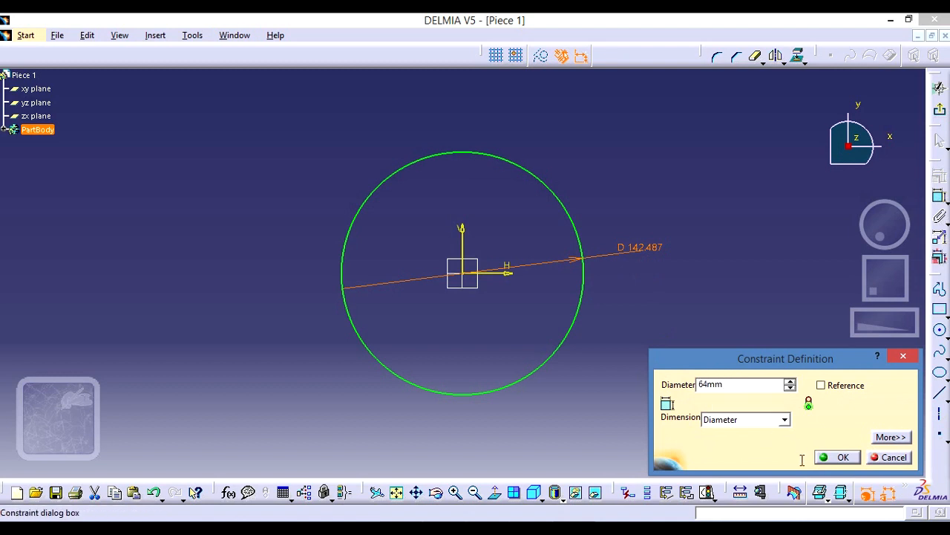
click(844, 456)
click(653, 342)
mouse_move(587, 355)
middle_down()
mouse_move(572, 290)
mouse_move(731, 321)
mouse_move(712, 319)
middle_up()
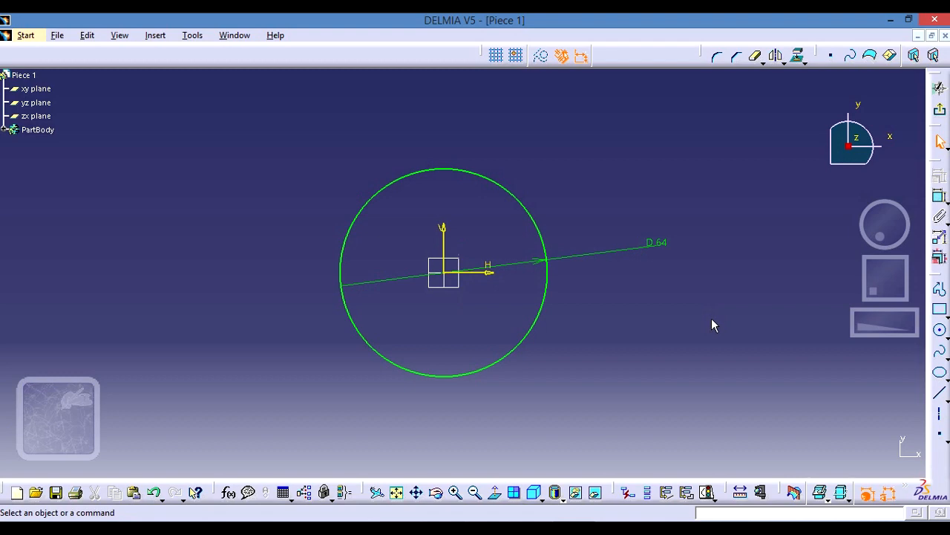
- Consult the reference drawing and draw a roughly horizontal axis line about 174 mm long through the circle's centre, extending beyond both sides
click(523, 531)
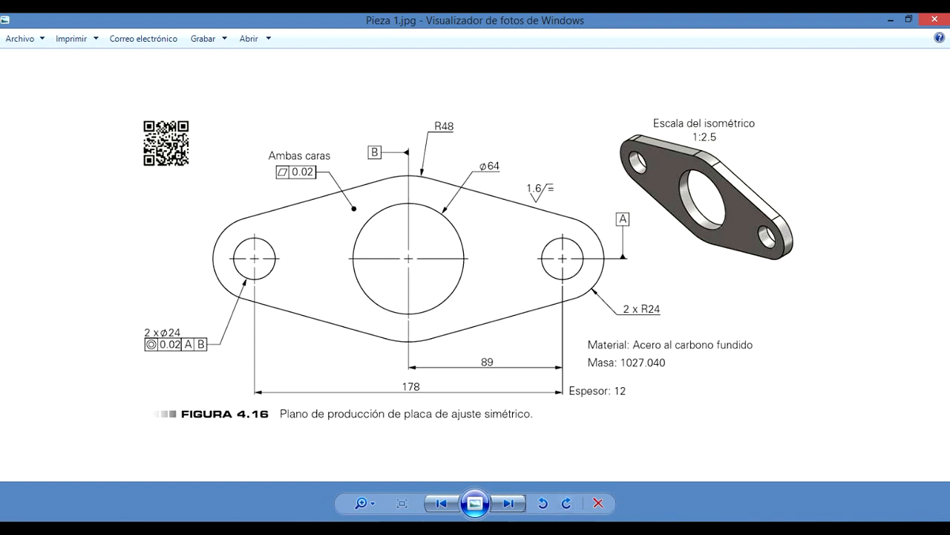
click(574, 527)
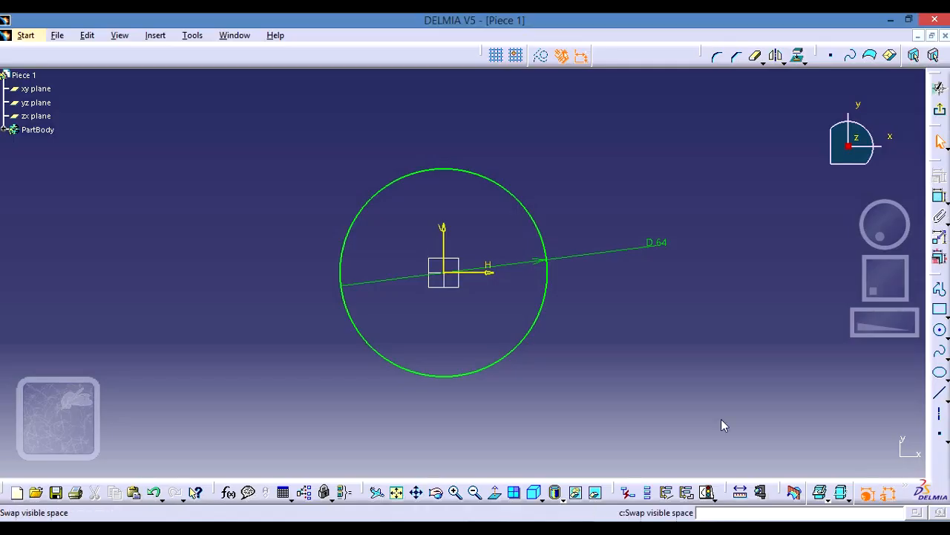
click(940, 416)
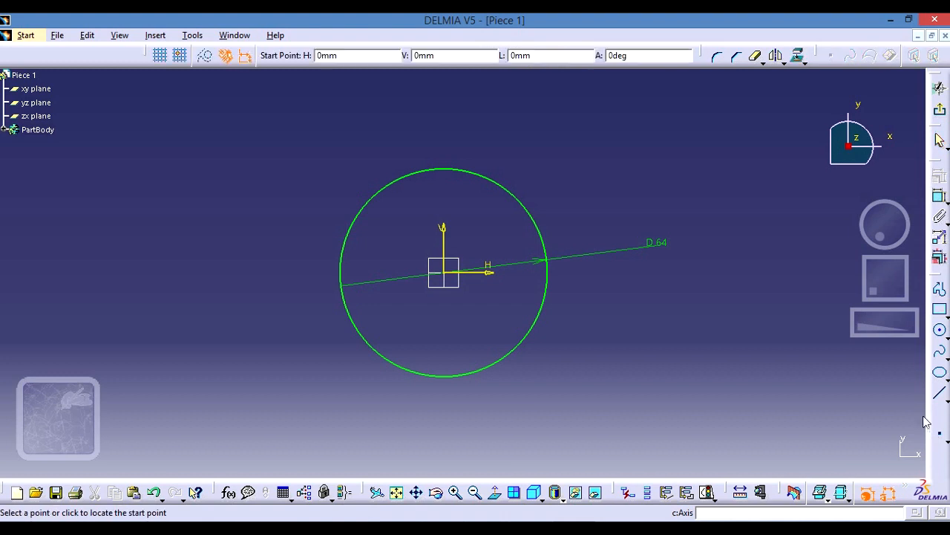
click(173, 270)
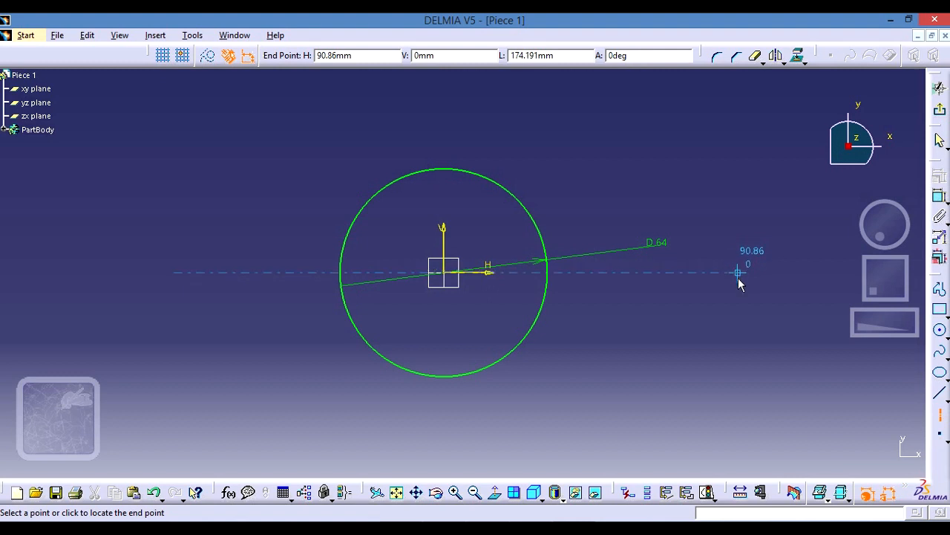
click(738, 273)
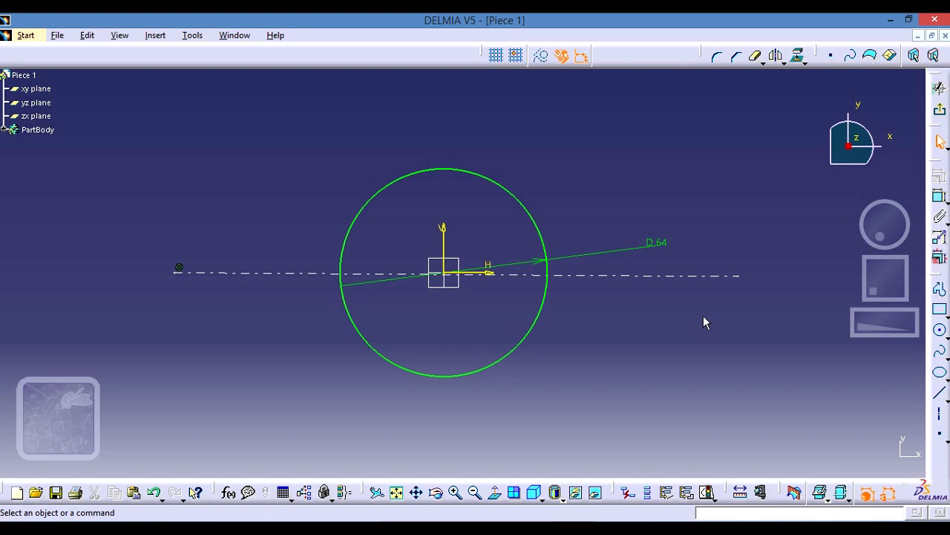
- Try out the sketch grid display and point snapping, leaving both switched off
click(497, 56)
click(518, 57)
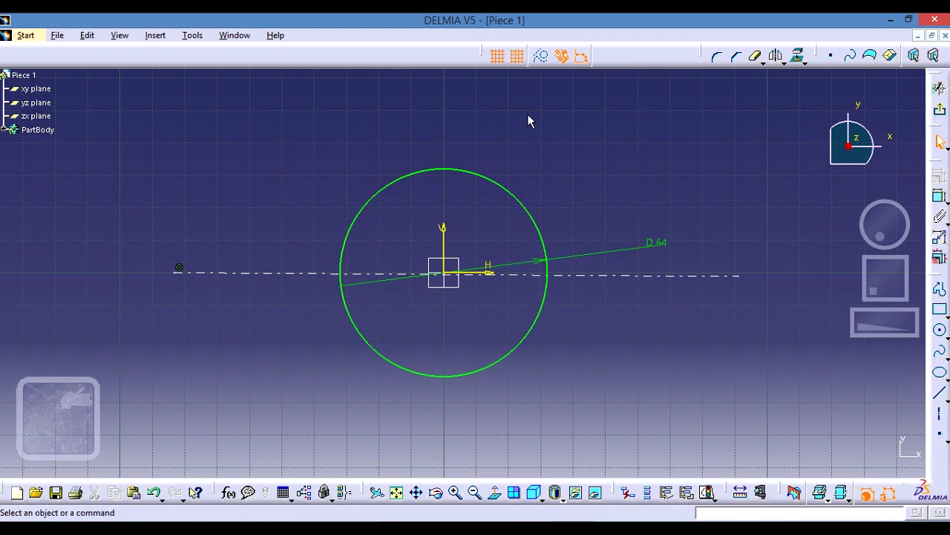
click(497, 57)
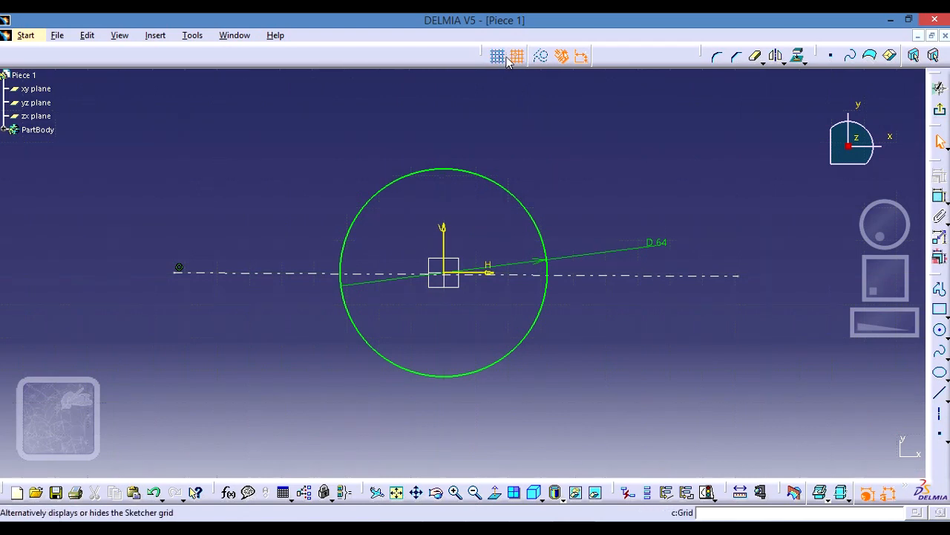
click(517, 56)
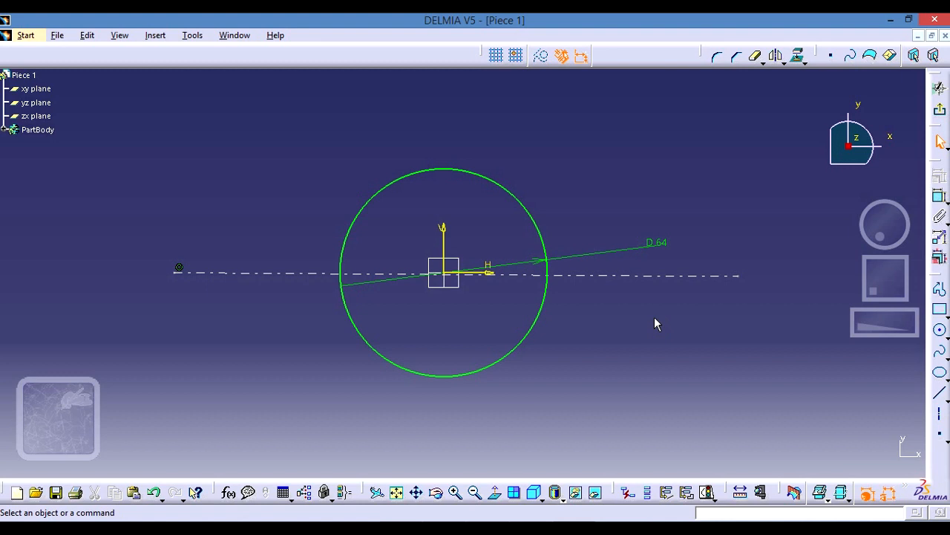
click(501, 59)
click(517, 56)
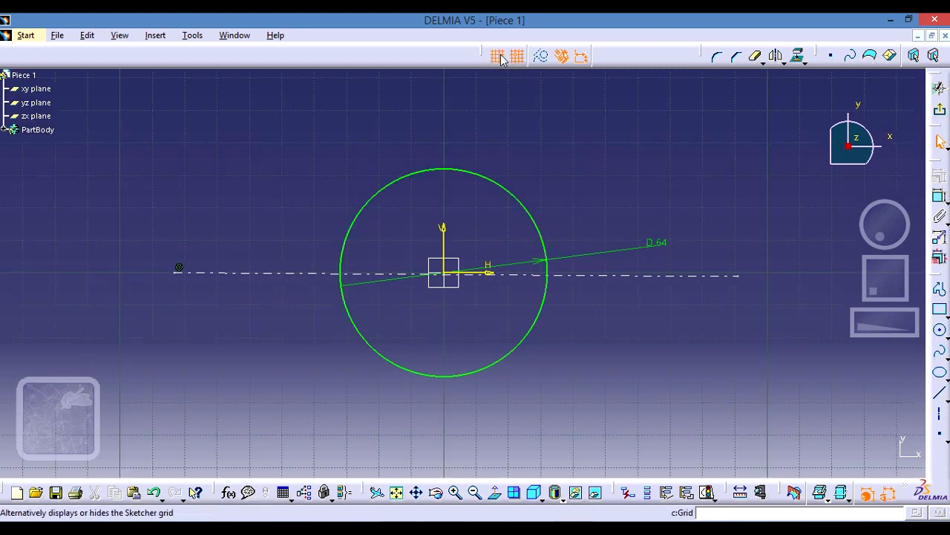
click(502, 60)
click(518, 56)
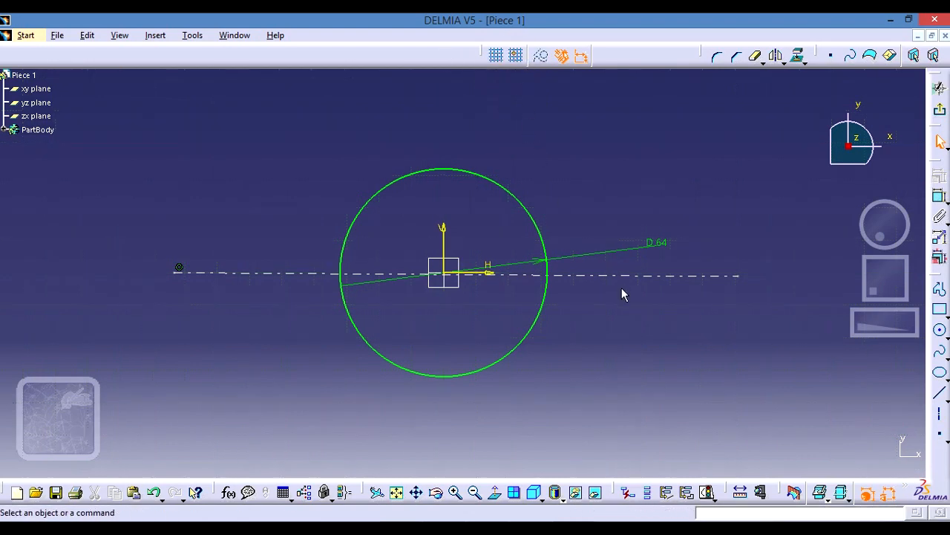
- Check the hole spacing in the reference drawing and constrain the axis line's right endpoint to 89 mm from the sketch's vertical axis
key(alt+Tab)
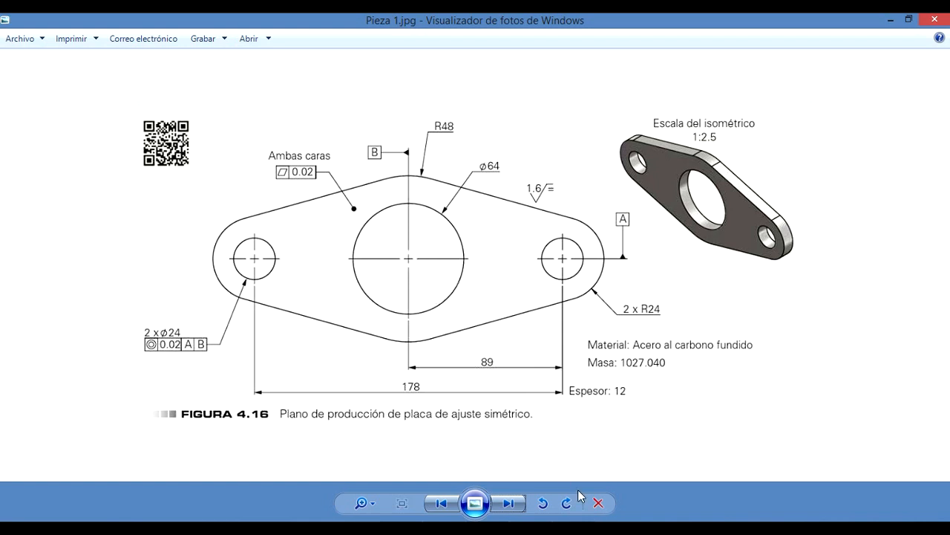
click(568, 527)
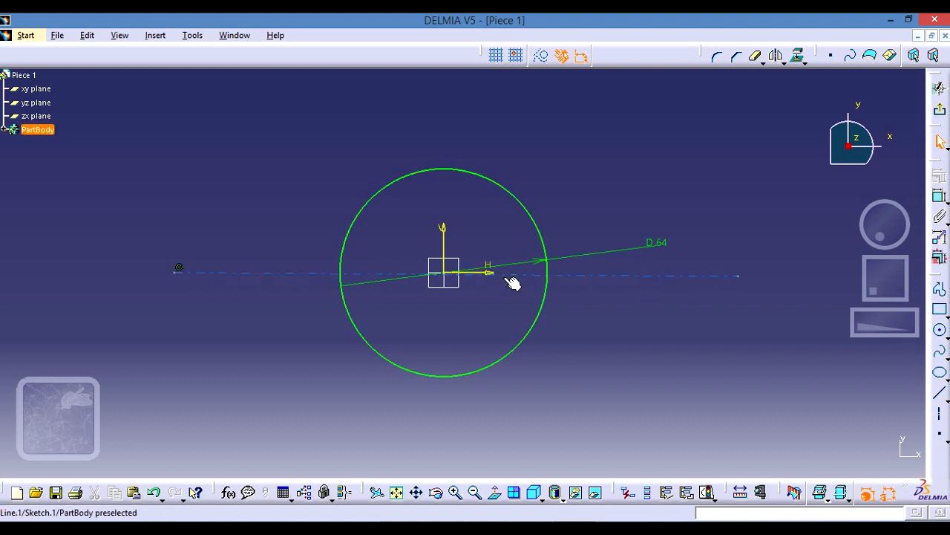
click(445, 249)
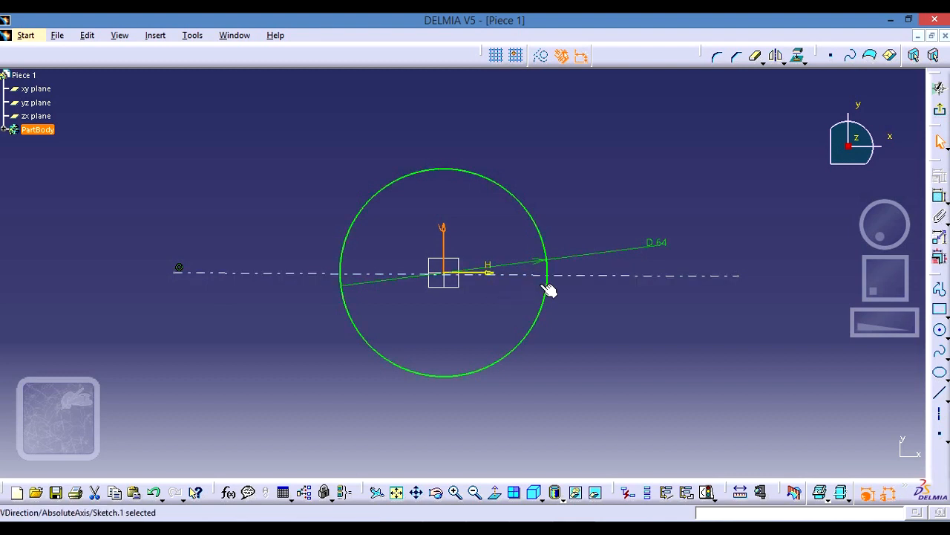
click(741, 275)
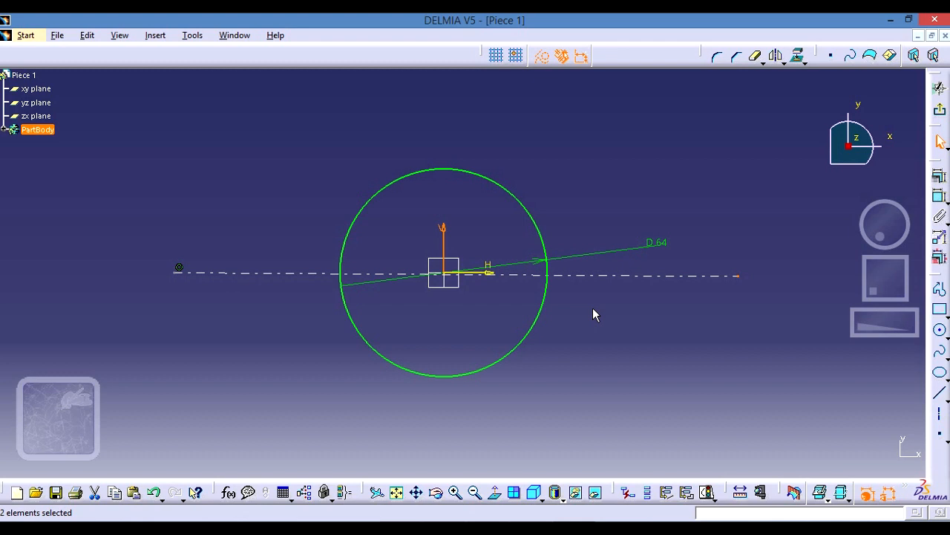
click(939, 199)
click(738, 275)
click(657, 214)
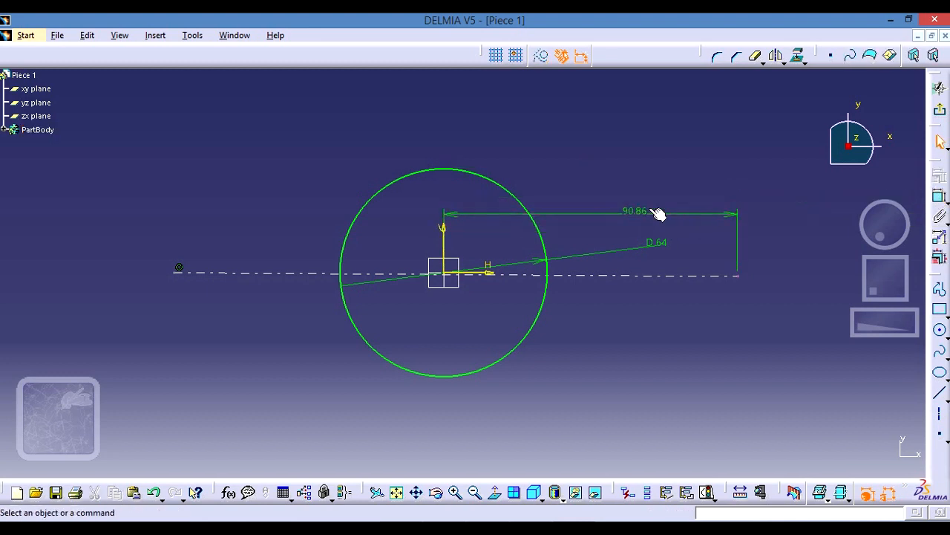
double_click(637, 212)
text(89)
key(Return)
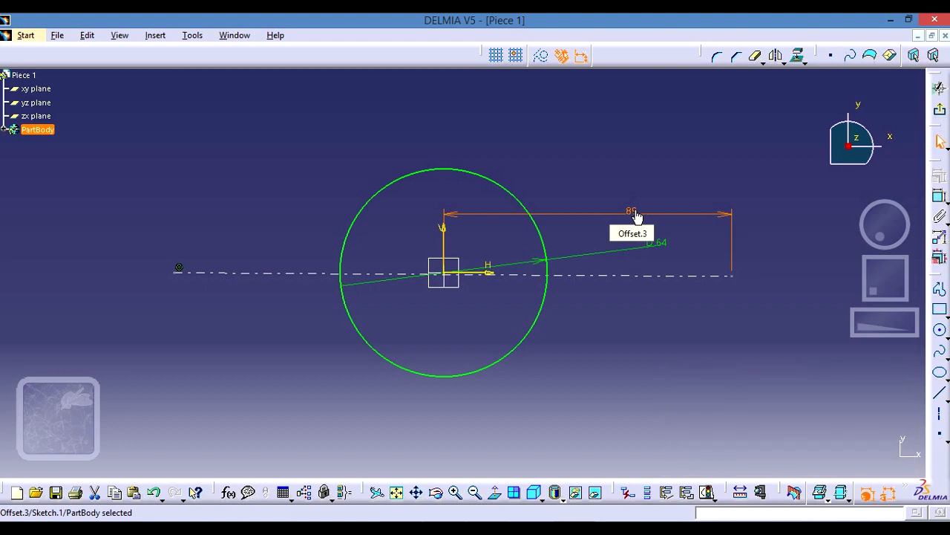
click(724, 378)
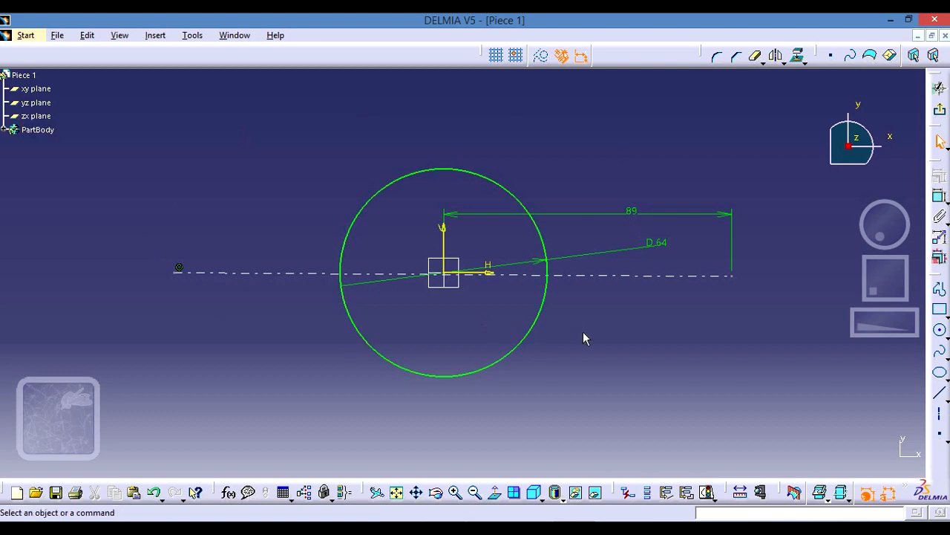
- Constrain the axis line's left endpoint to 89 mm from the sketch's vertical axis
click(449, 247)
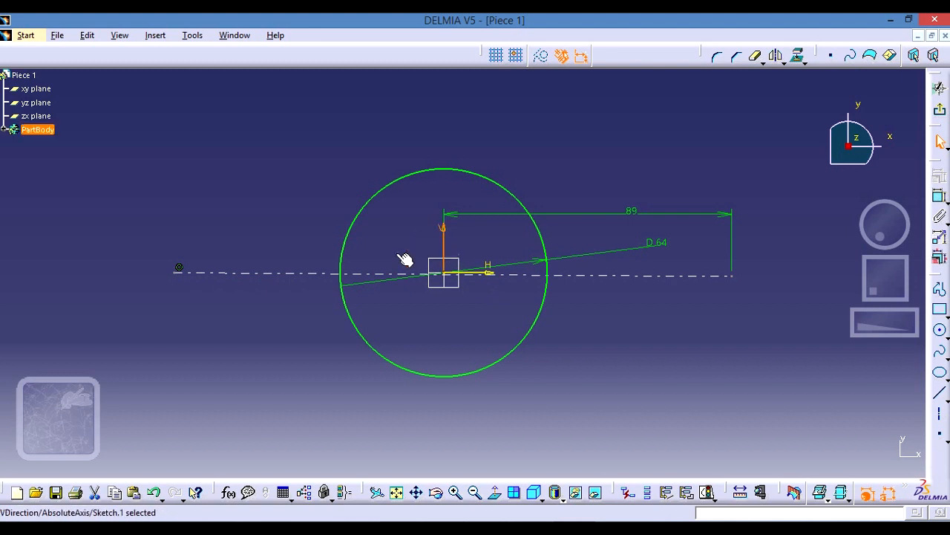
ctrl+click(180, 272)
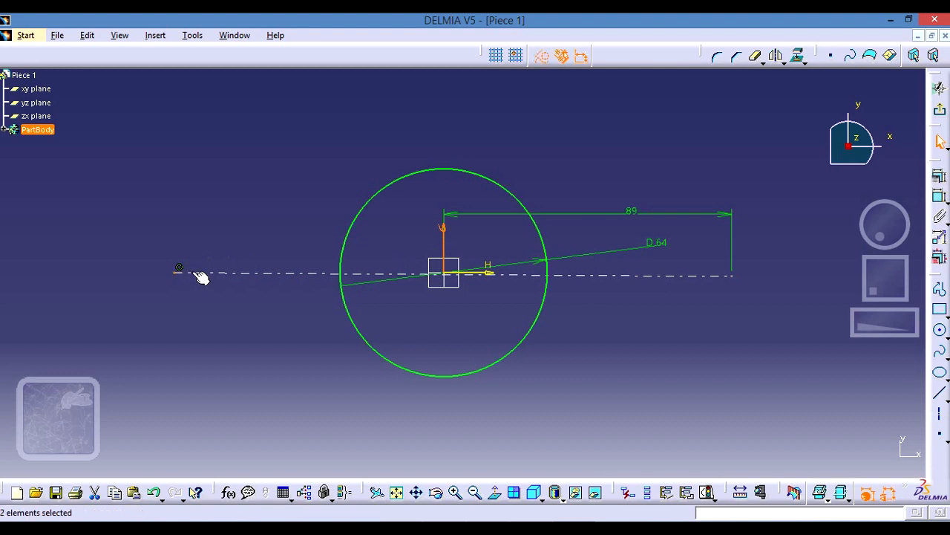
ctrl+click(450, 278)
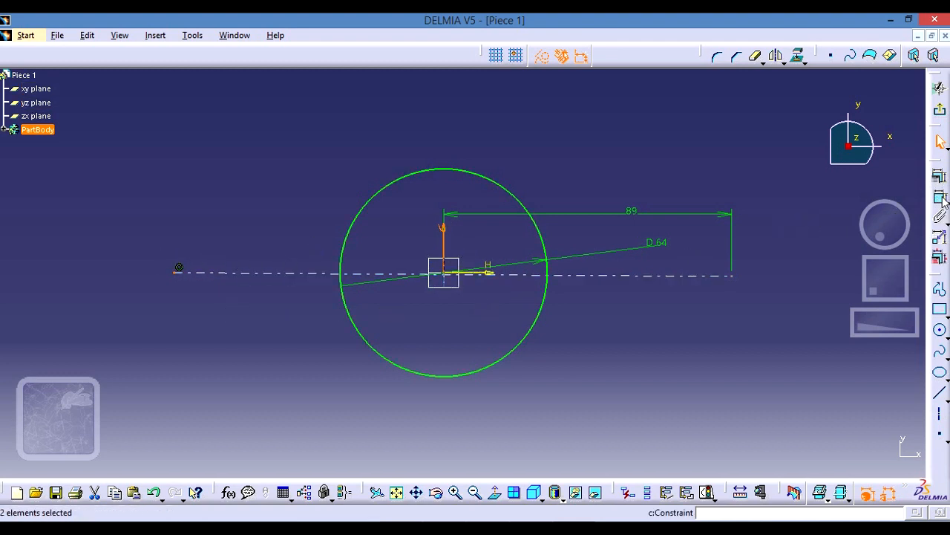
click(940, 198)
click(303, 215)
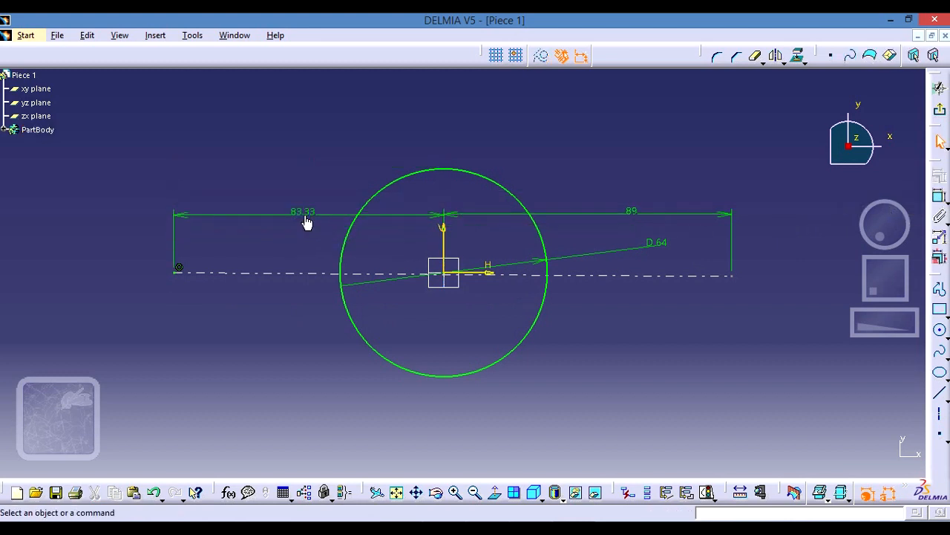
double_click(305, 212)
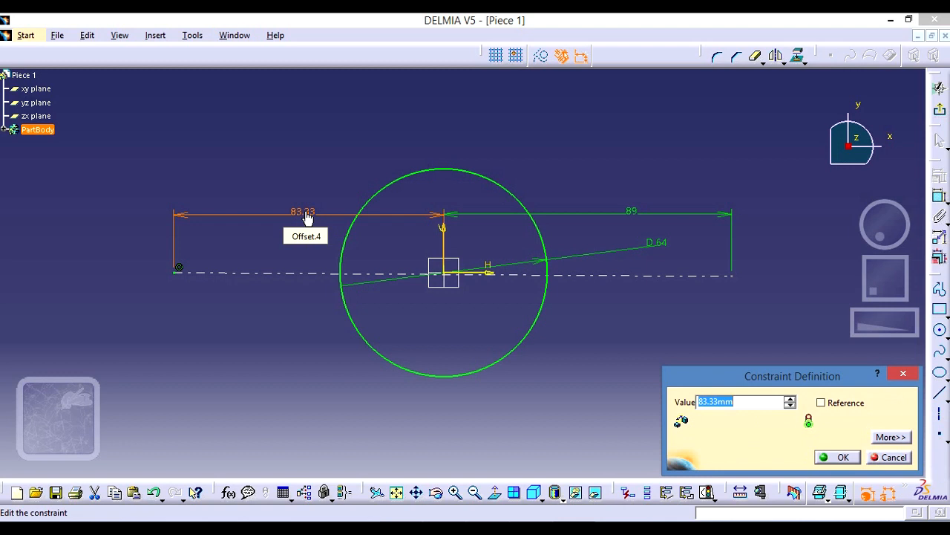
text(89)
key(Return)
click(724, 386)
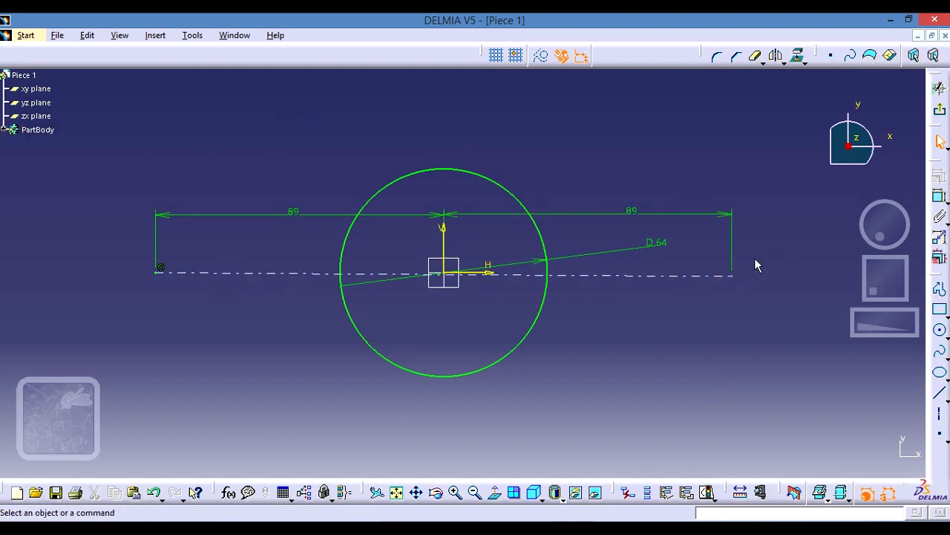
- Sketch a small circle centred on the axis line's right endpoint for the side hole
click(940, 330)
click(941, 334)
click(940, 330)
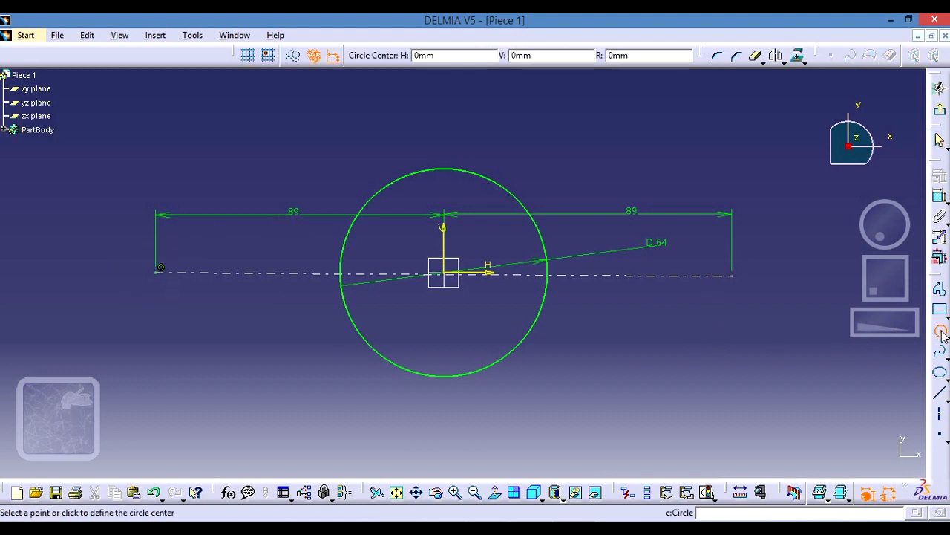
click(732, 276)
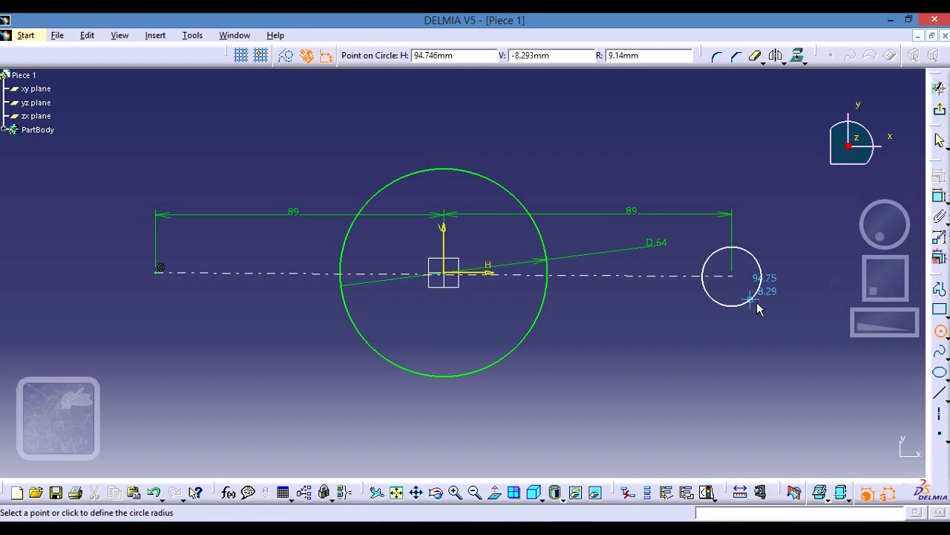
click(756, 305)
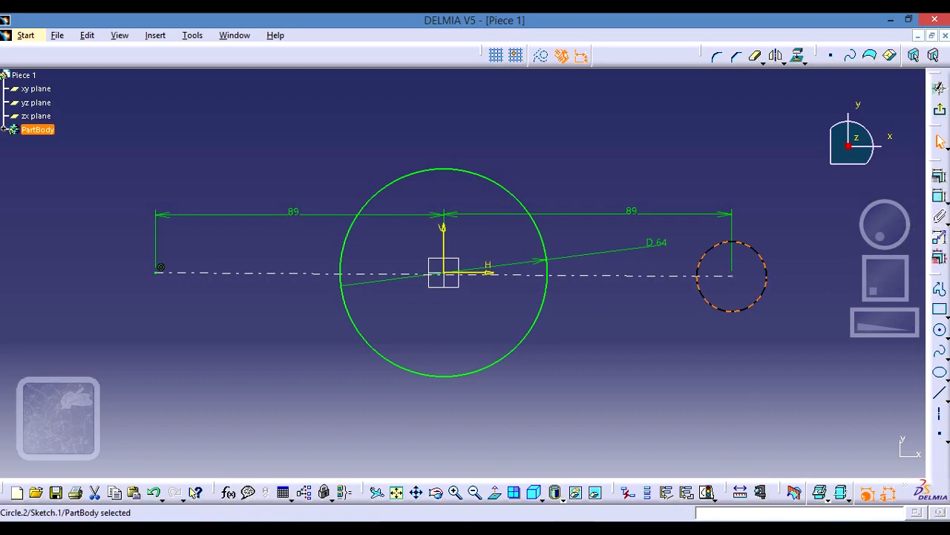
- Check the side hole size in the Pieza 1 reference drawing and constrain the right side circle's diameter to 24 mm
key(alt+Tab)
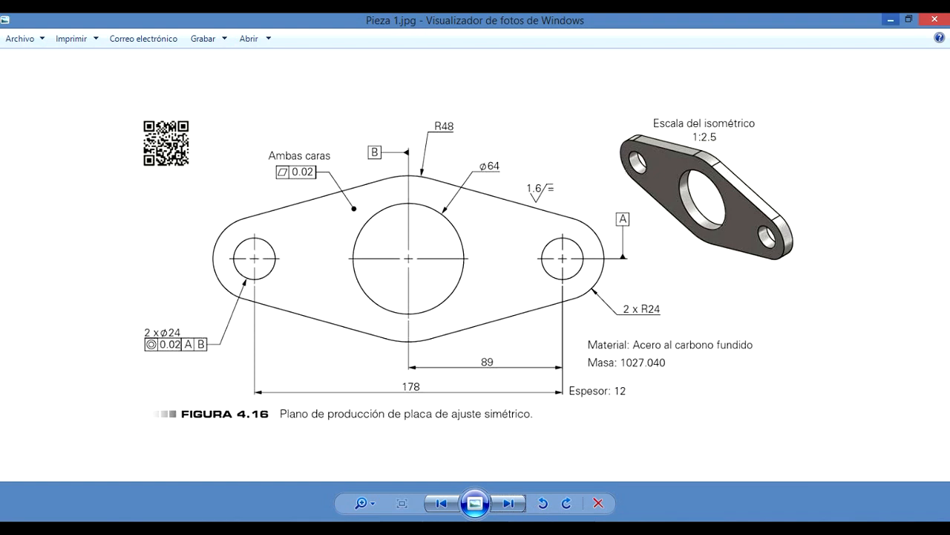
click(891, 20)
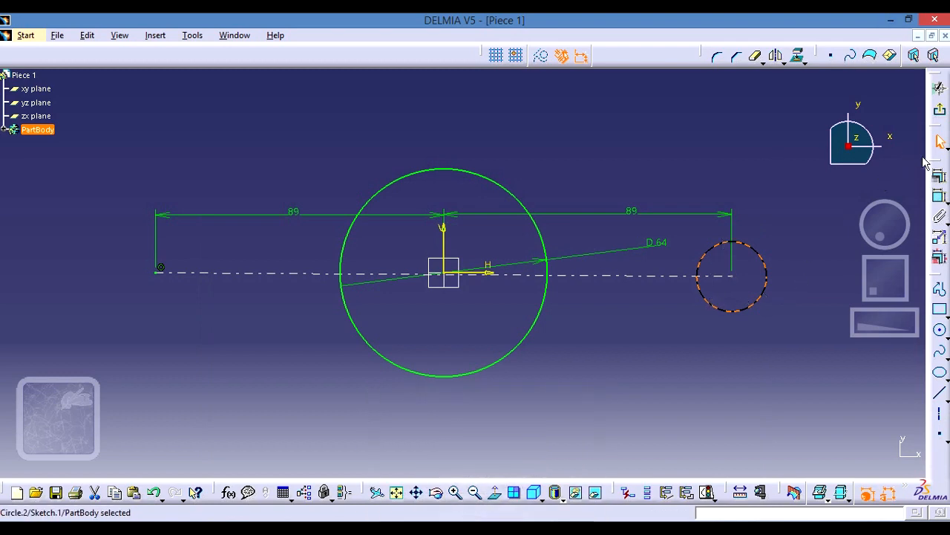
click(939, 195)
click(765, 273)
click(774, 155)
click(775, 149)
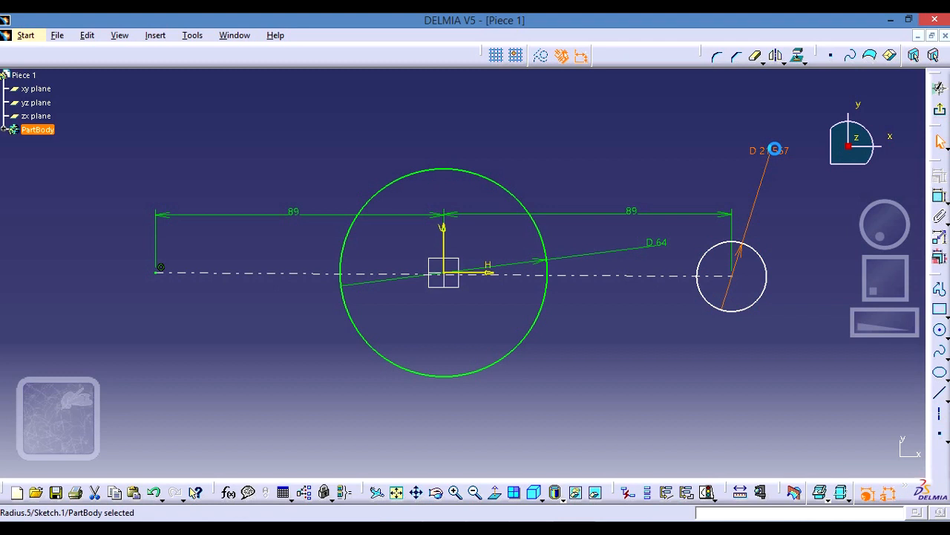
double_click(777, 155)
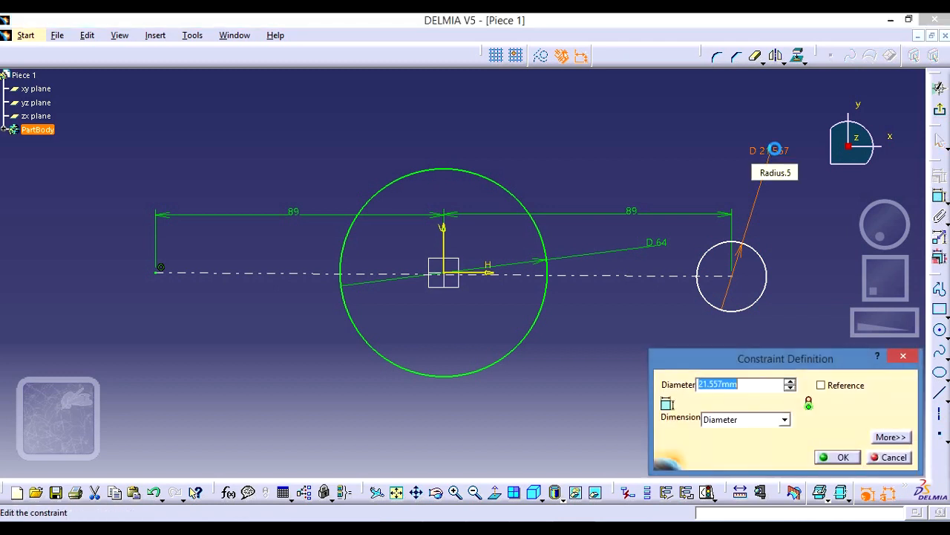
text(24)
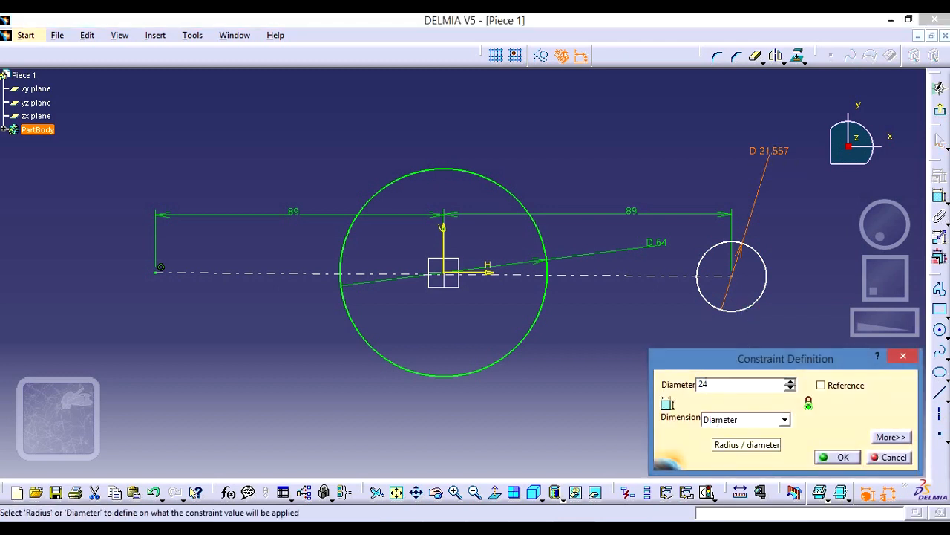
click(842, 457)
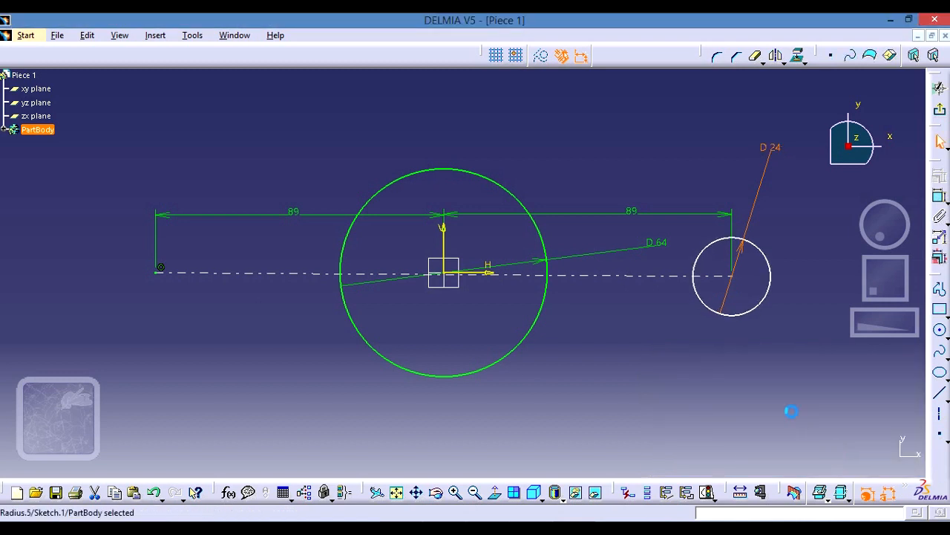
click(779, 393)
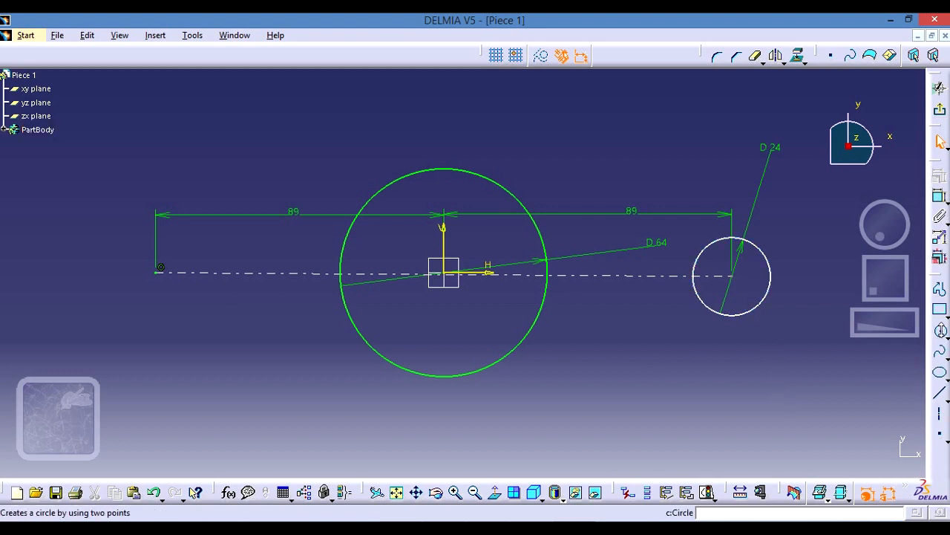
- Sketch a circle about 20 mm in diameter centred on the axis line's left endpoint for the second side hole
click(940, 330)
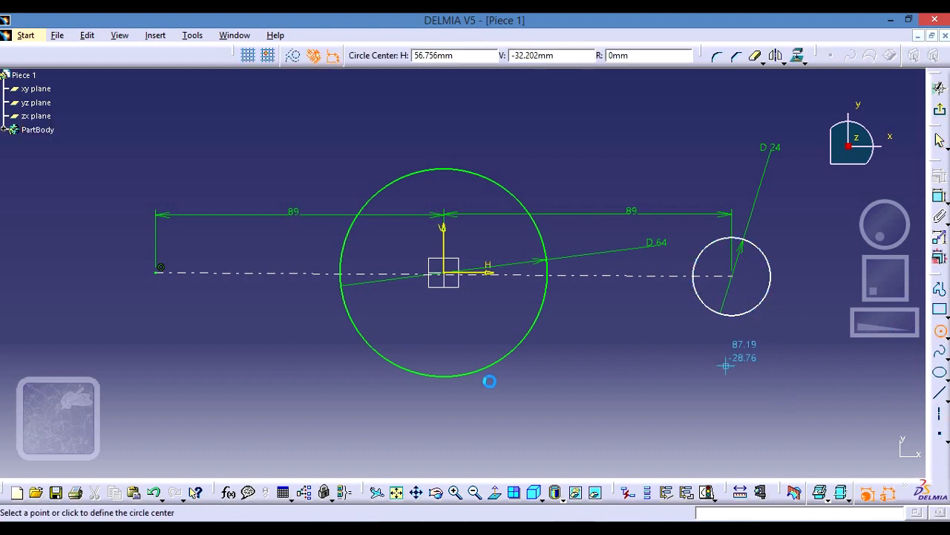
click(156, 274)
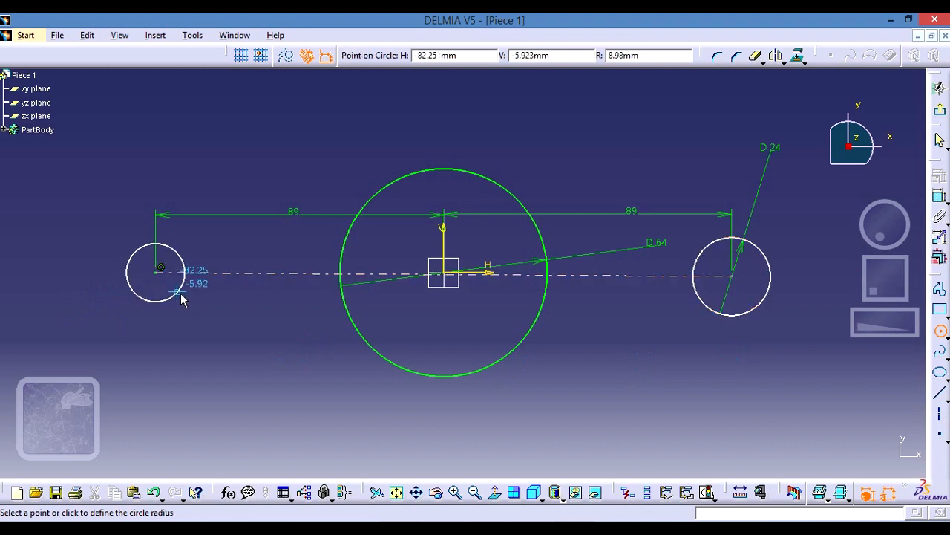
click(183, 293)
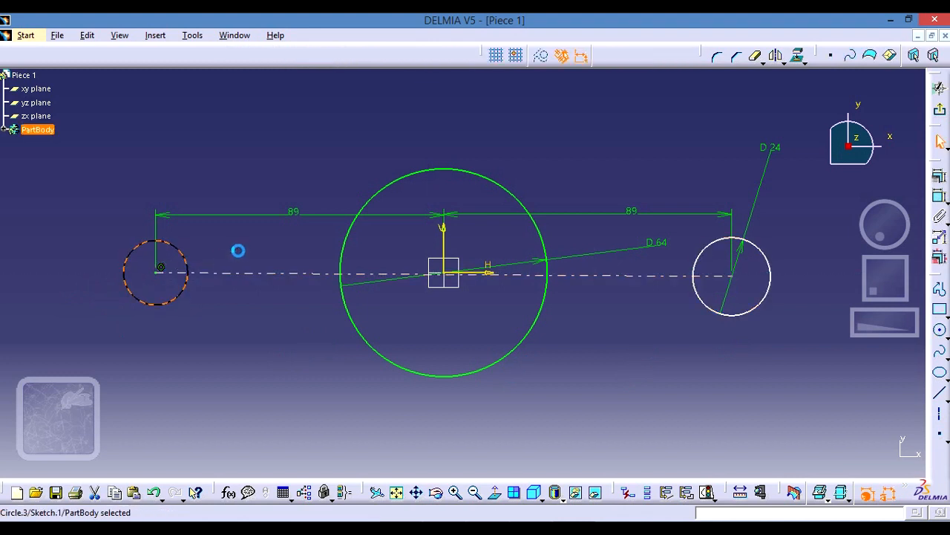
- Add a diameter constraint to the left side circle and set it to 24 mm
click(939, 197)
click(216, 159)
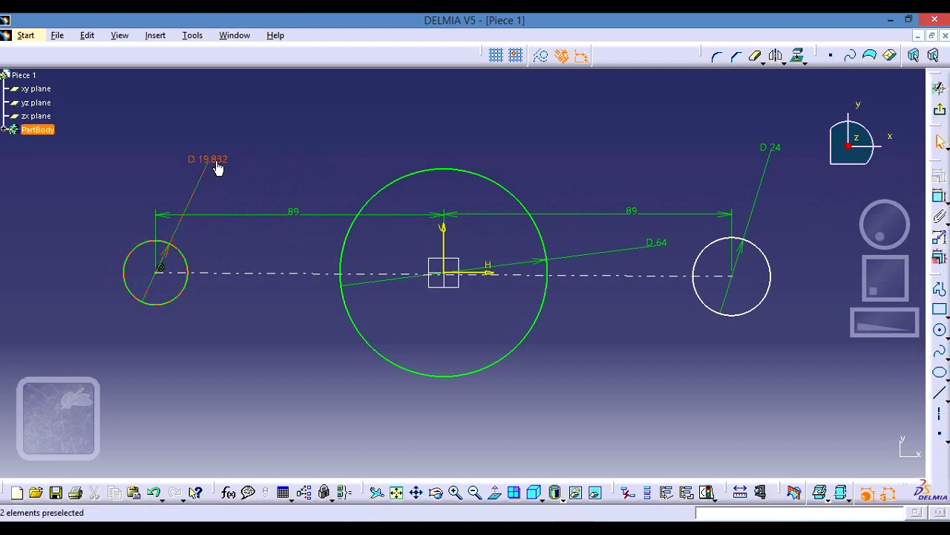
double_click(216, 159)
text(24)
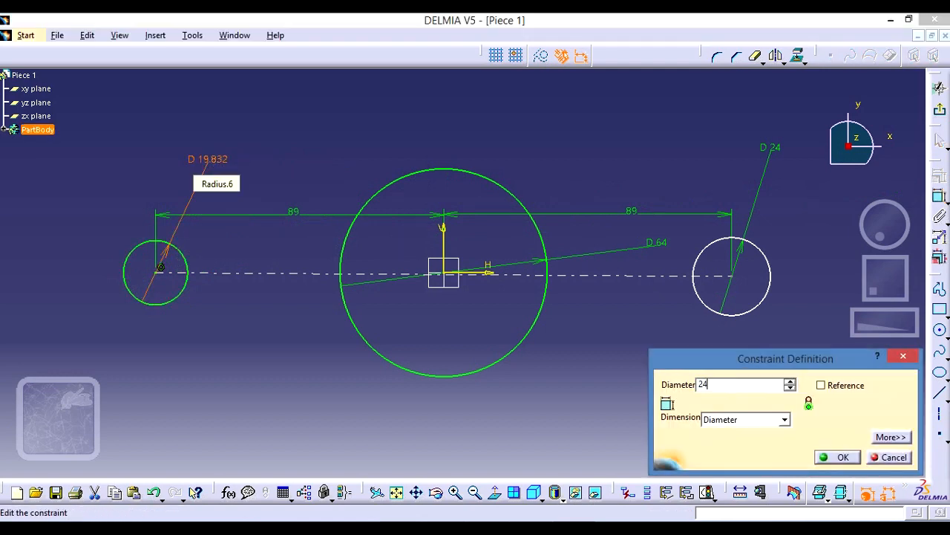
key(Return)
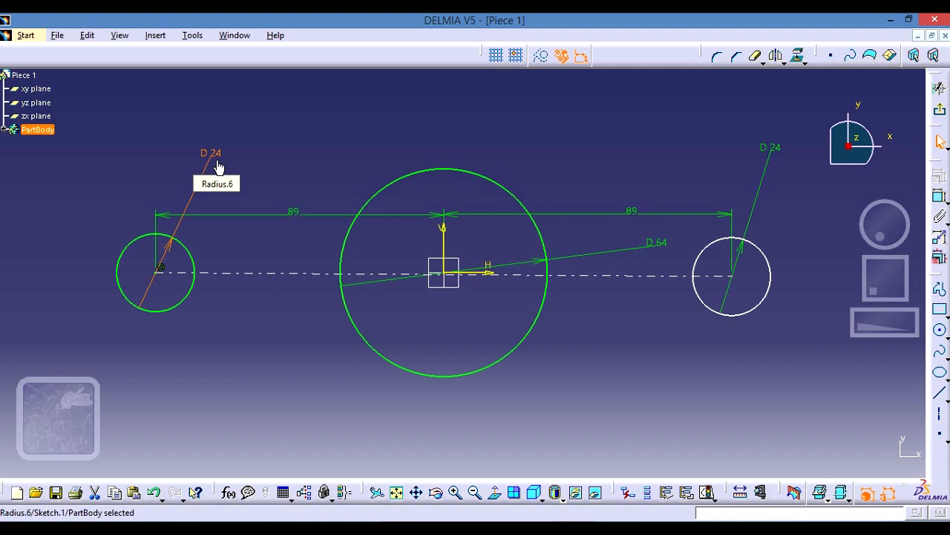
- Switch to the Pieza 1 reference drawing in the Windows photo viewer
mouse_move(574, 529)
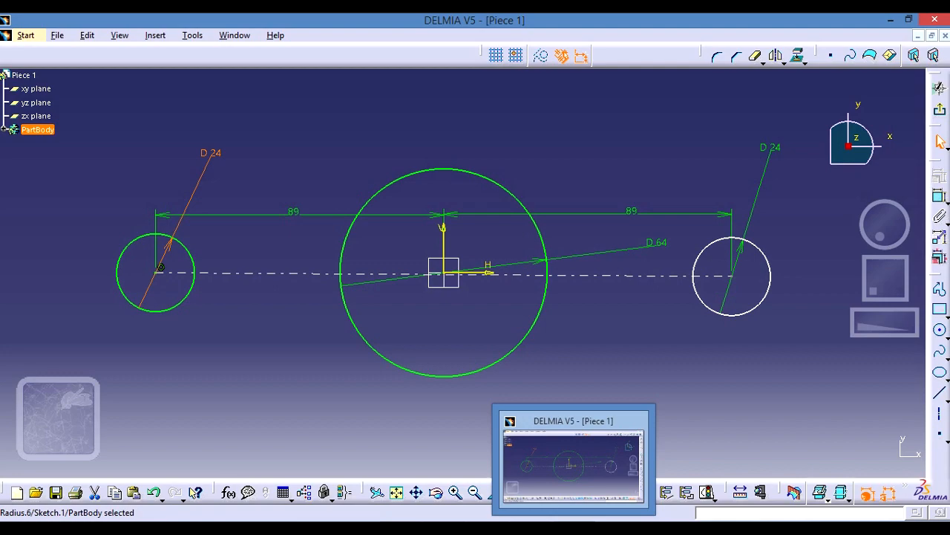
click(501, 529)
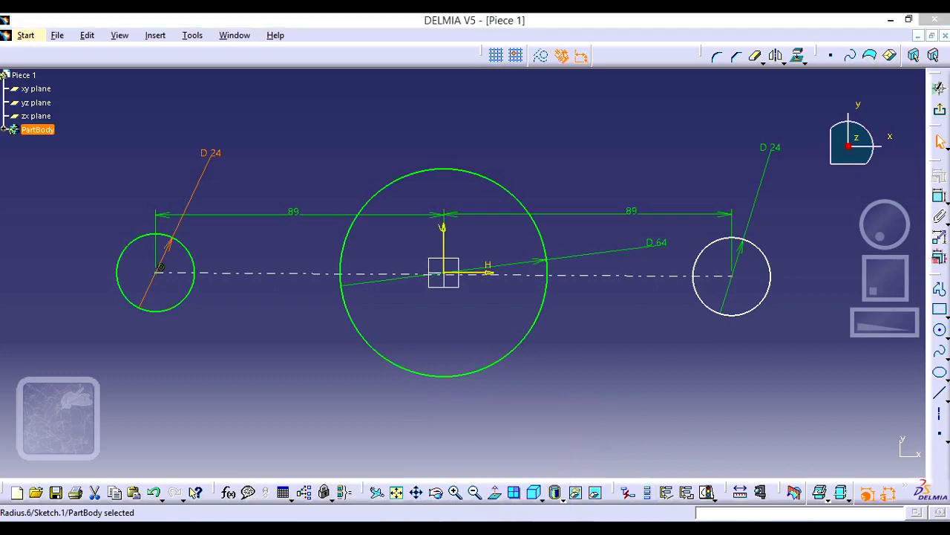
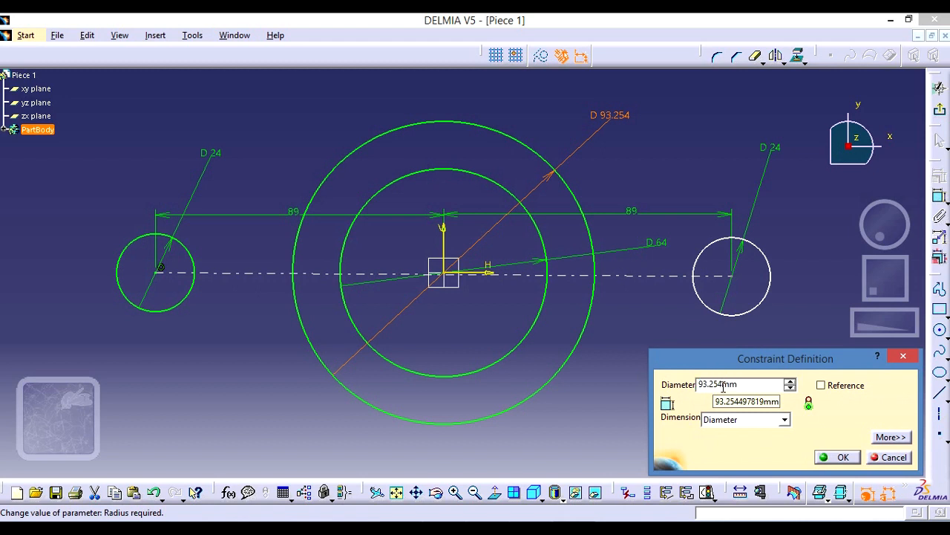
- Set the outer central circle's diameter to 96 mm and dismiss the Windows restart notice
key(BackSpace)
key(BackSpace)
key(BackSpace)
key(BackSpace)
key(BackSpace)
key(BackSpace)
text(96)
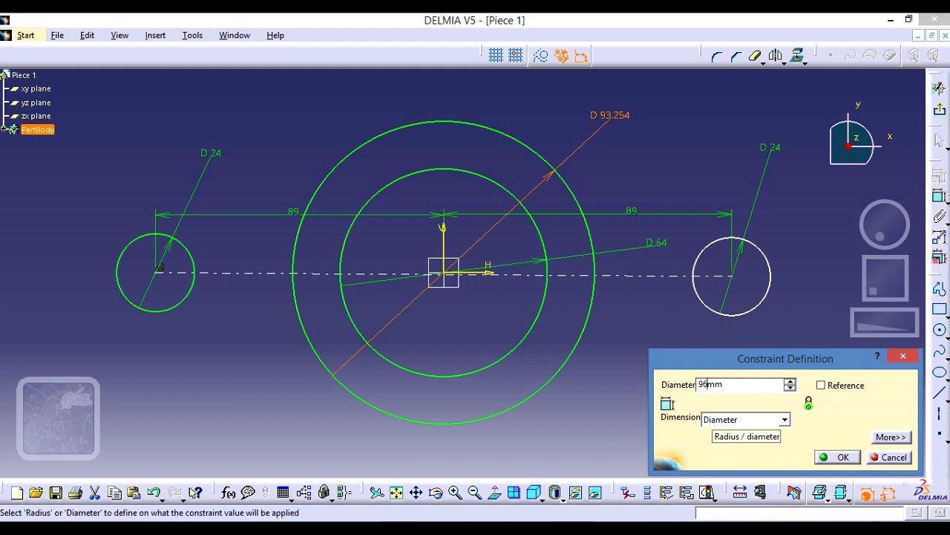
click(785, 421)
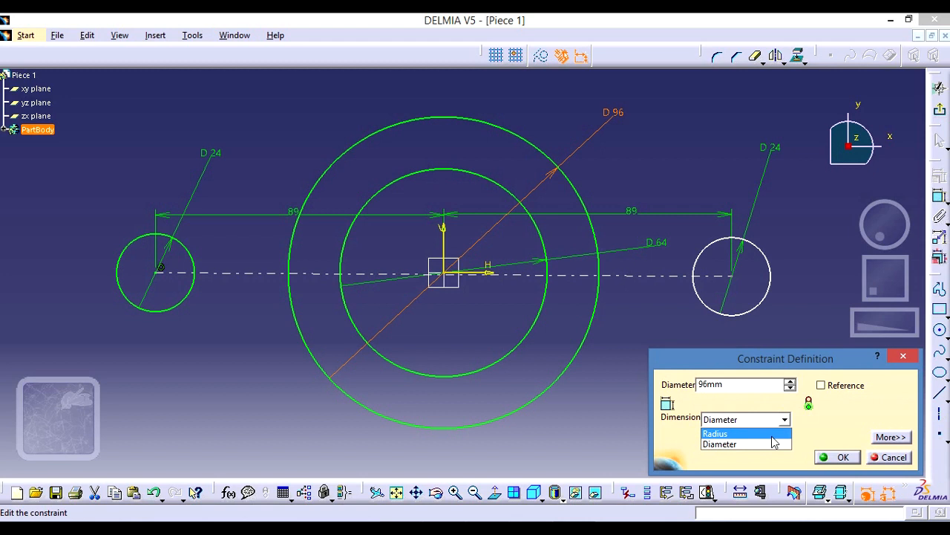
click(835, 429)
click(840, 458)
click(772, 400)
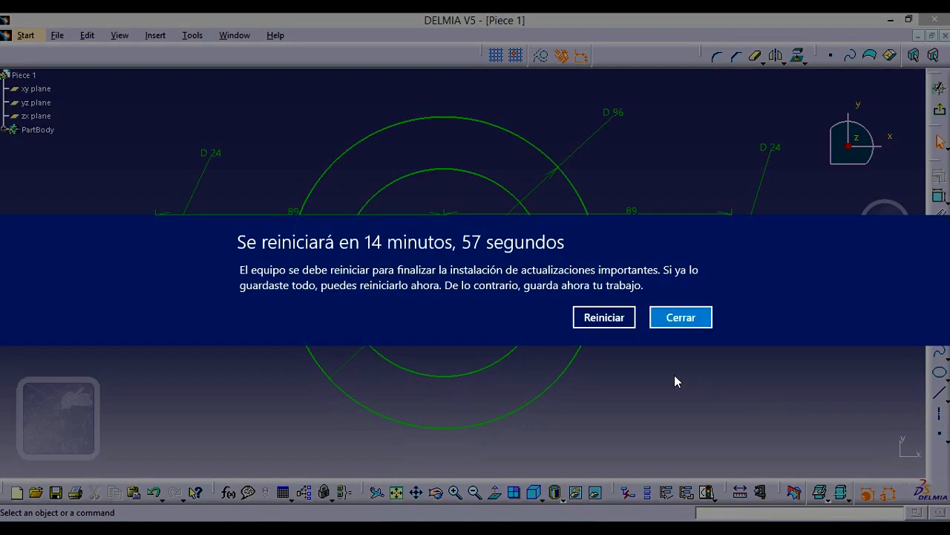
click(677, 319)
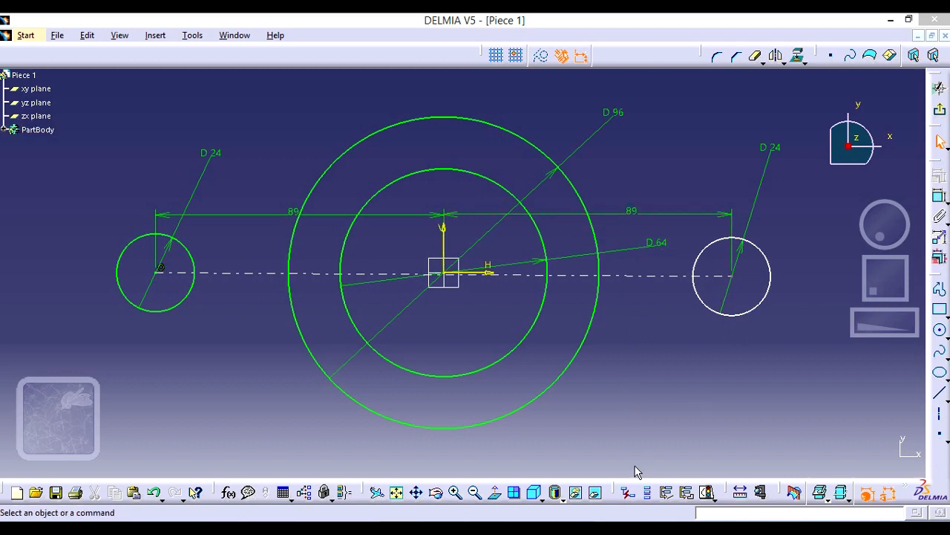
- Check the Pieza 1 reference drawing and sketch a circle about 37 mm in diameter around the right side hole, sharing its centre
click(490, 460)
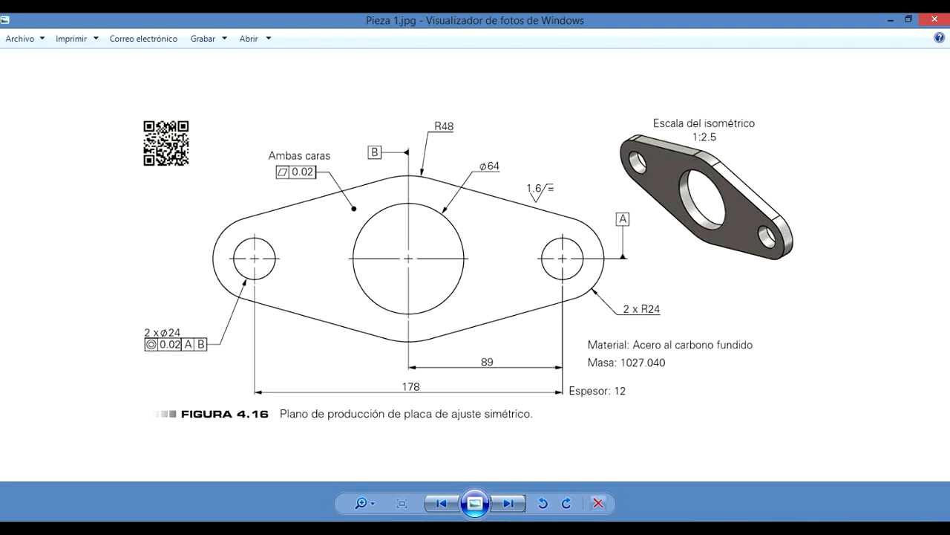
click(646, 530)
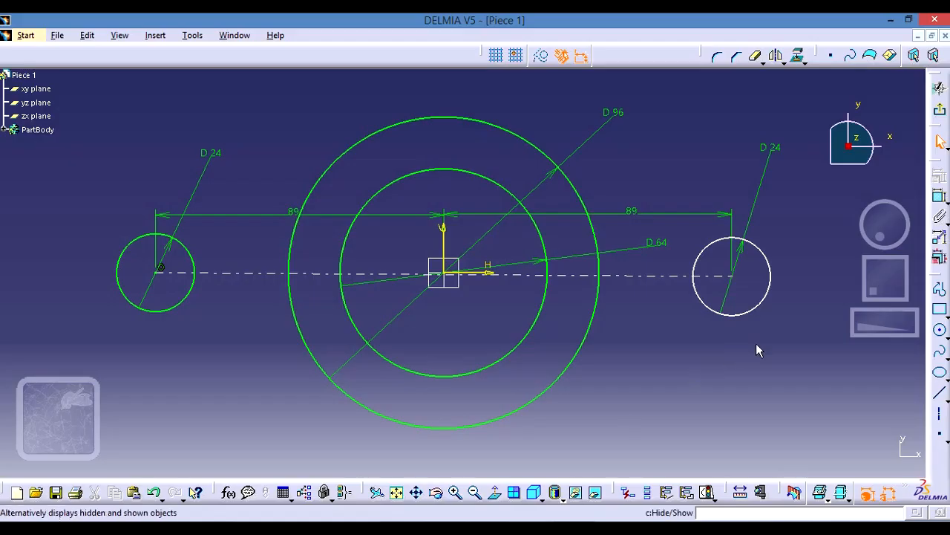
click(939, 330)
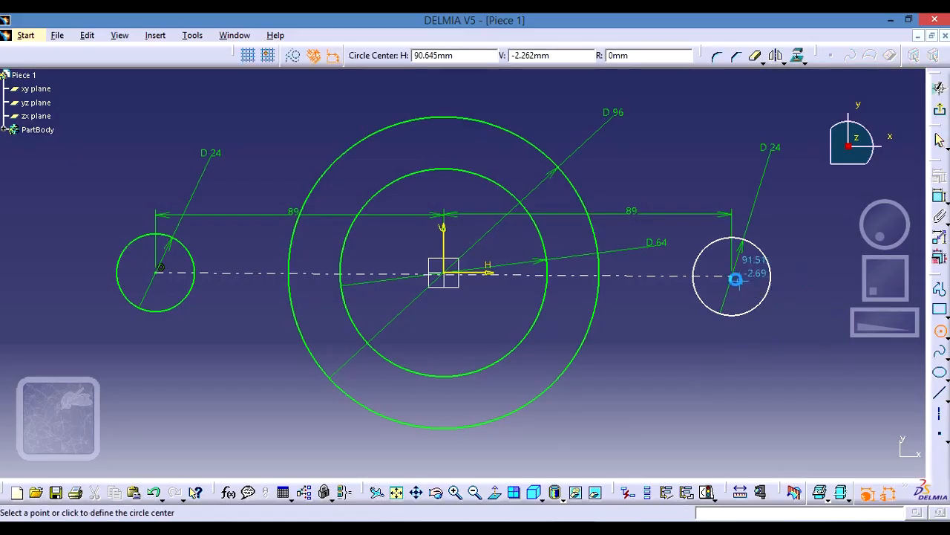
click(738, 279)
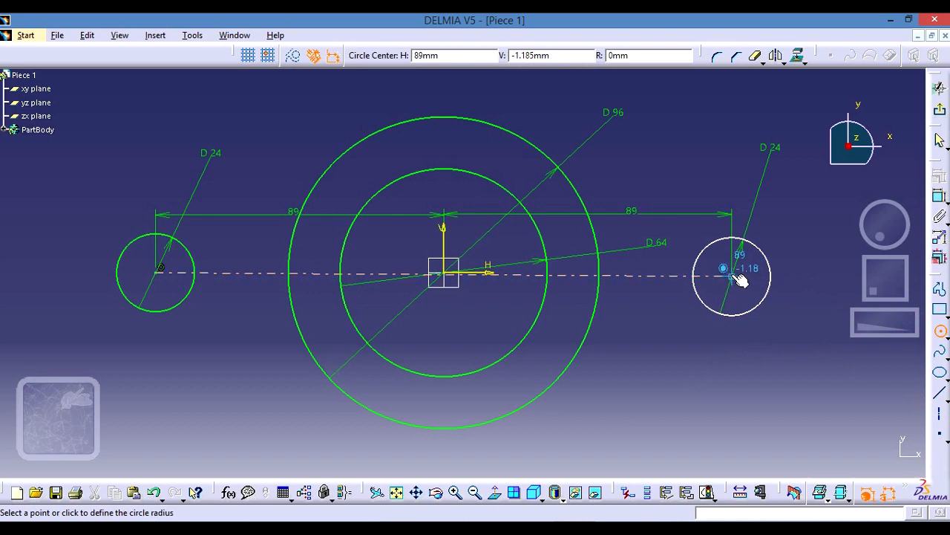
click(773, 324)
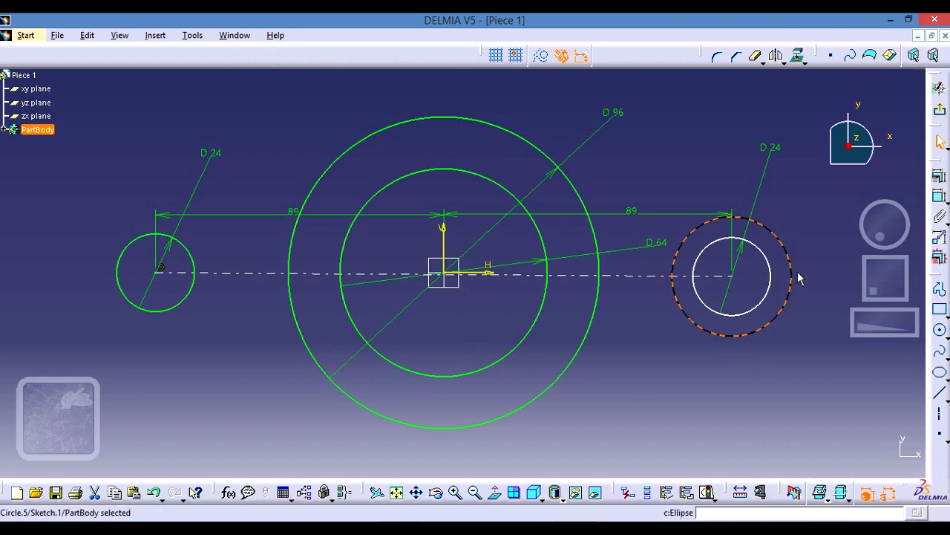
- Check the end radius in the reference drawing and constrain the right outer circle's diameter to 48 mm
key(alt+Tab)
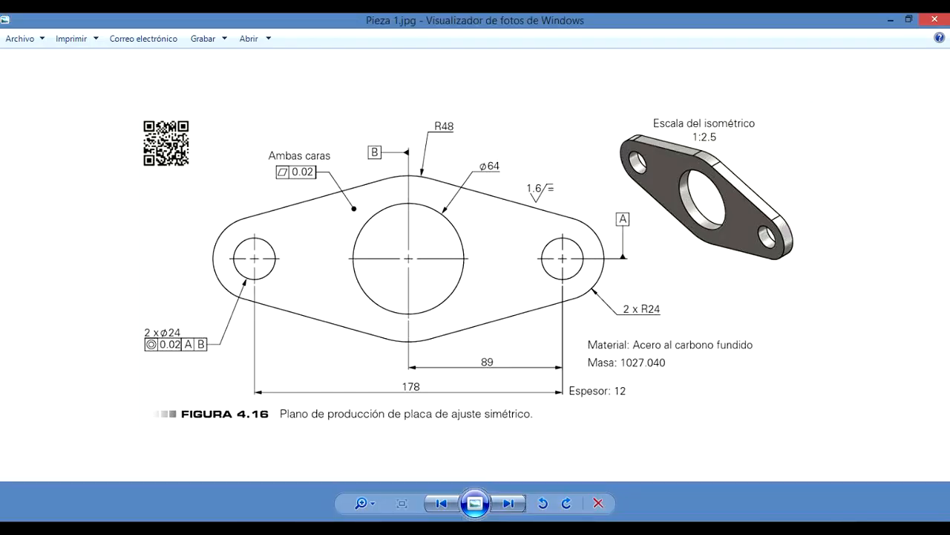
key(alt+Tab)
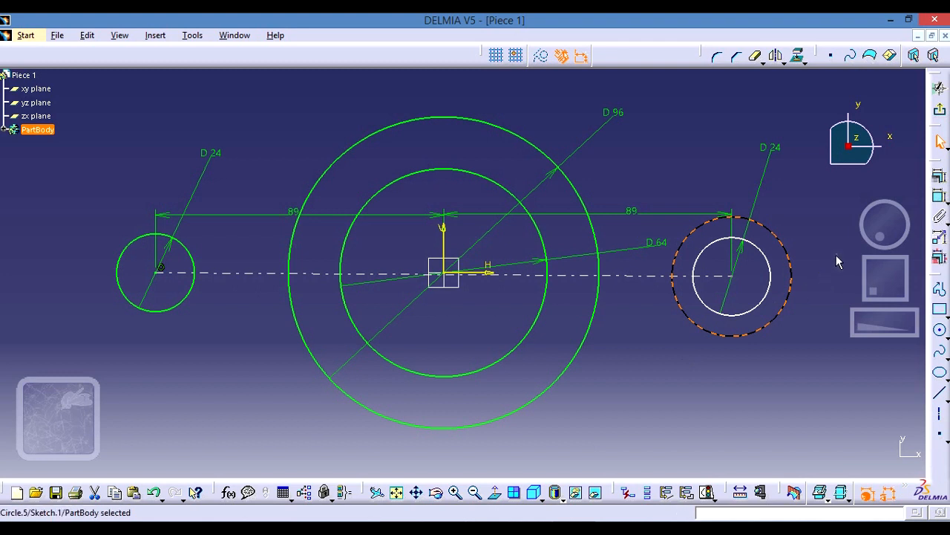
click(939, 195)
click(820, 209)
double_click(821, 209)
text(48)
click(842, 457)
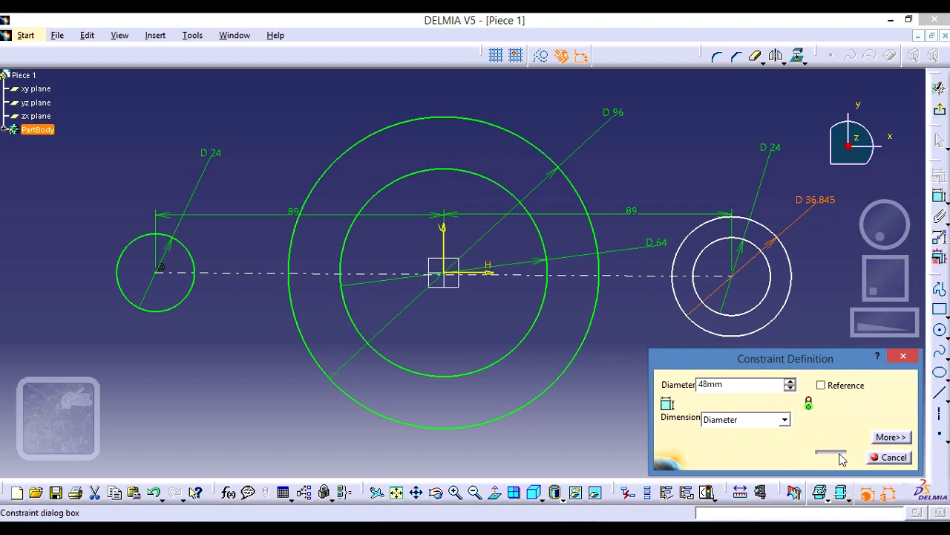
click(629, 418)
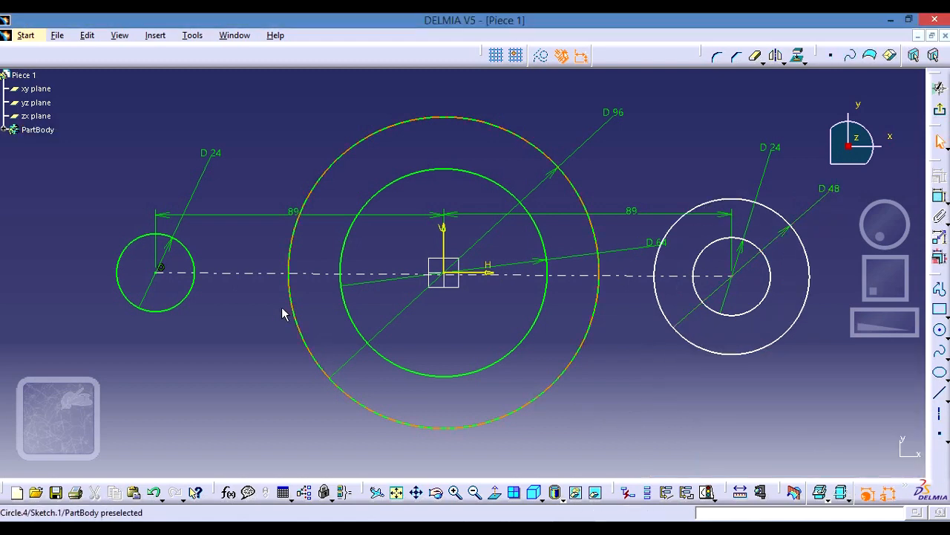
- Sketch a circle about 43 mm in diameter around the left side hole, sharing its centre
click(940, 330)
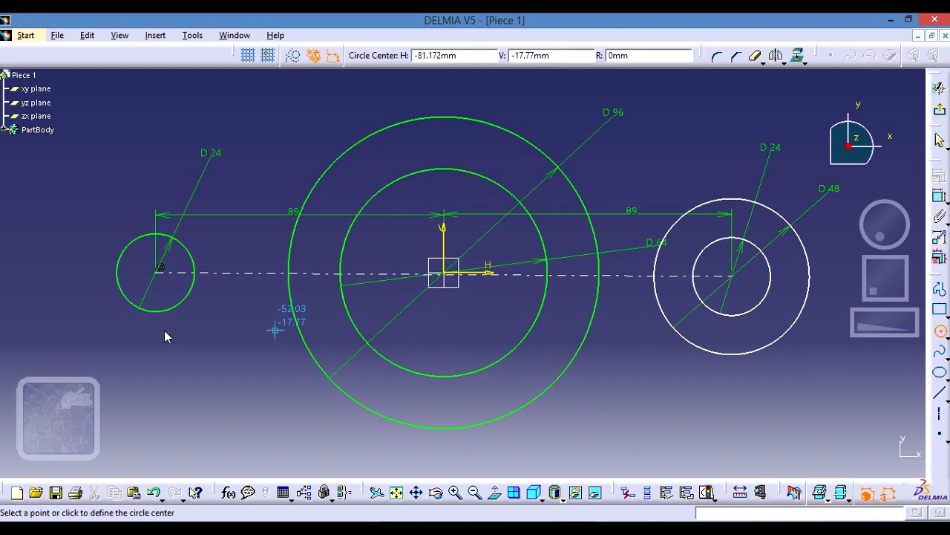
click(160, 271)
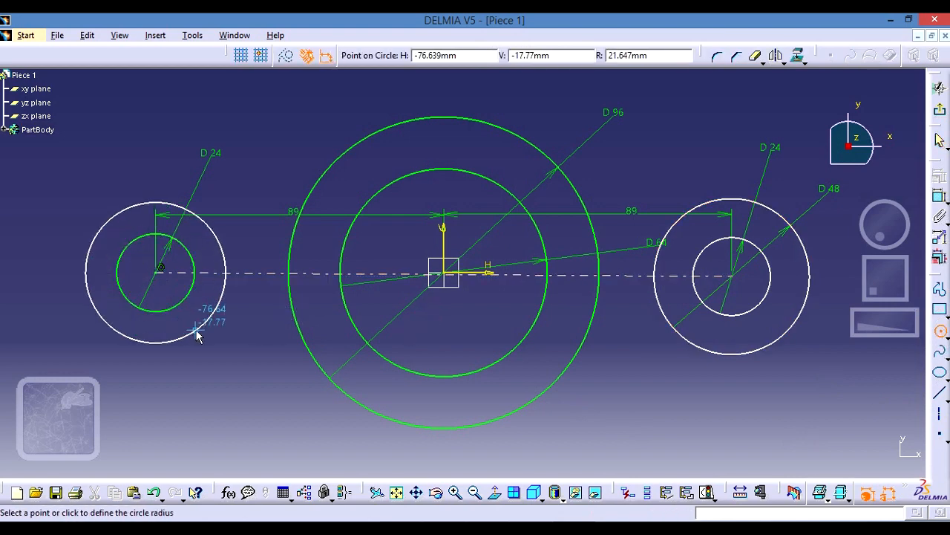
click(196, 332)
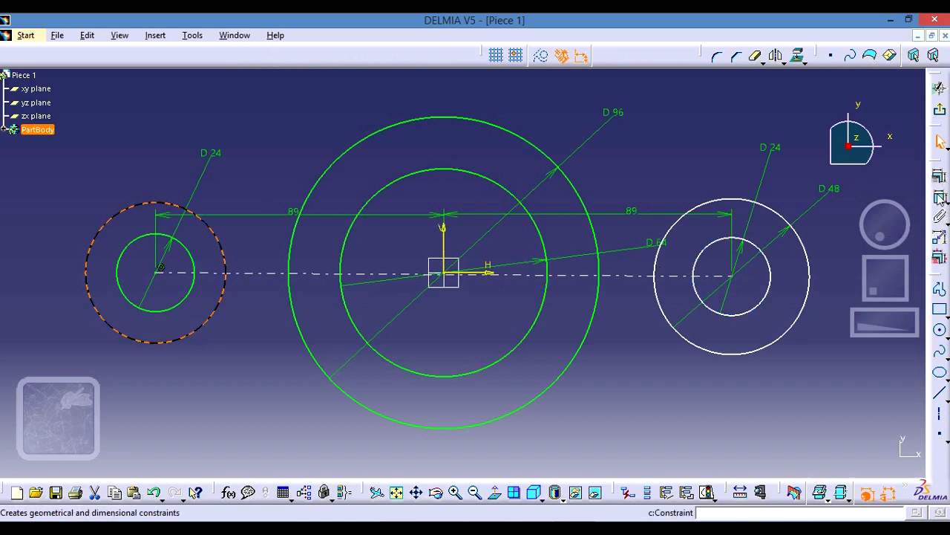
- Add a diameter constraint to the left outer circle and set it to 48 mm
click(940, 198)
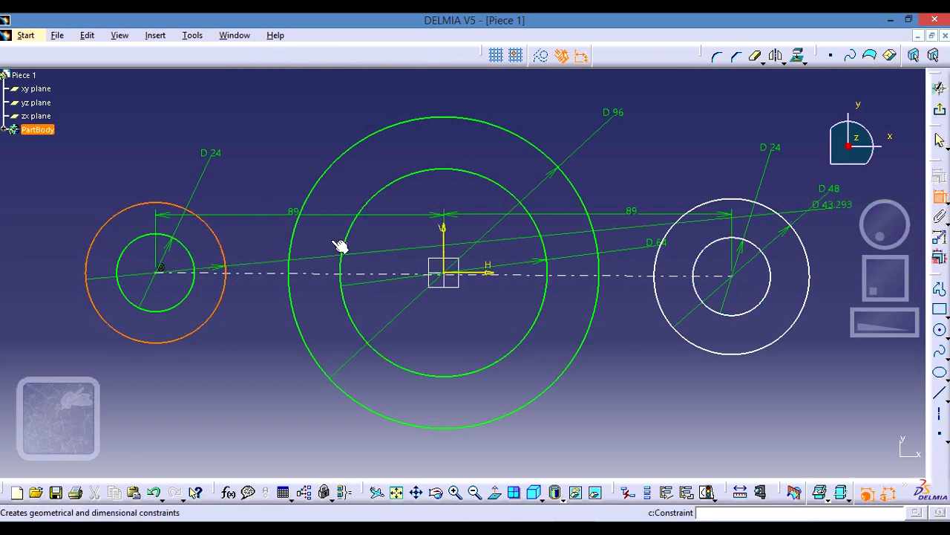
click(83, 180)
double_click(84, 178)
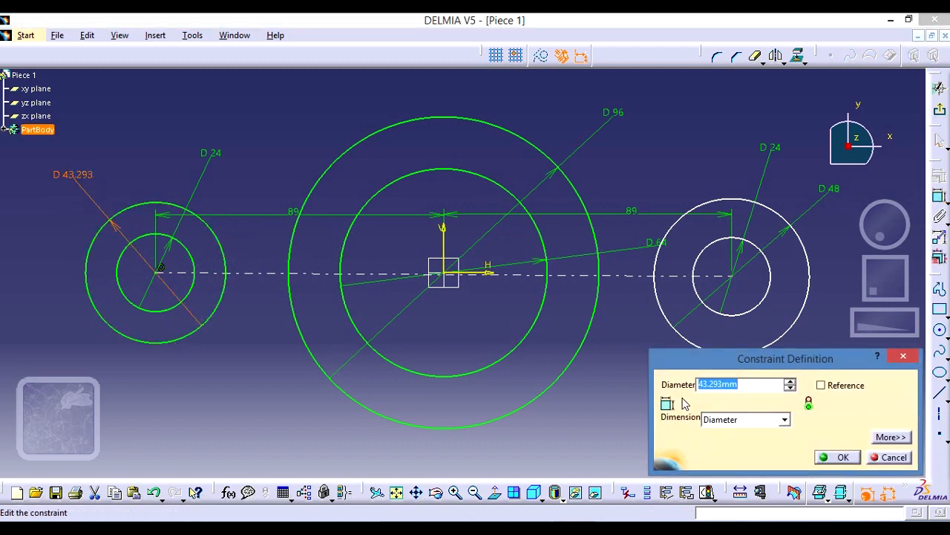
text(48)
key(Return)
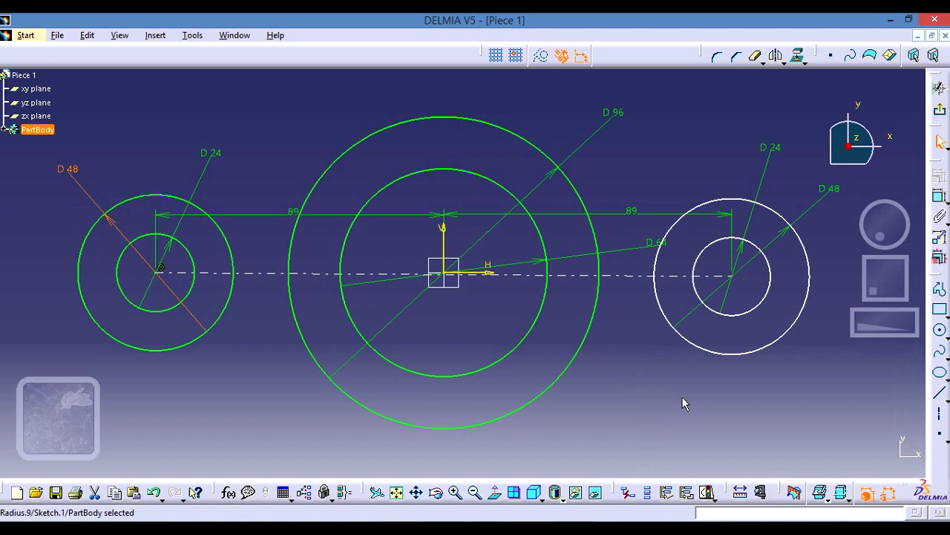
click(746, 414)
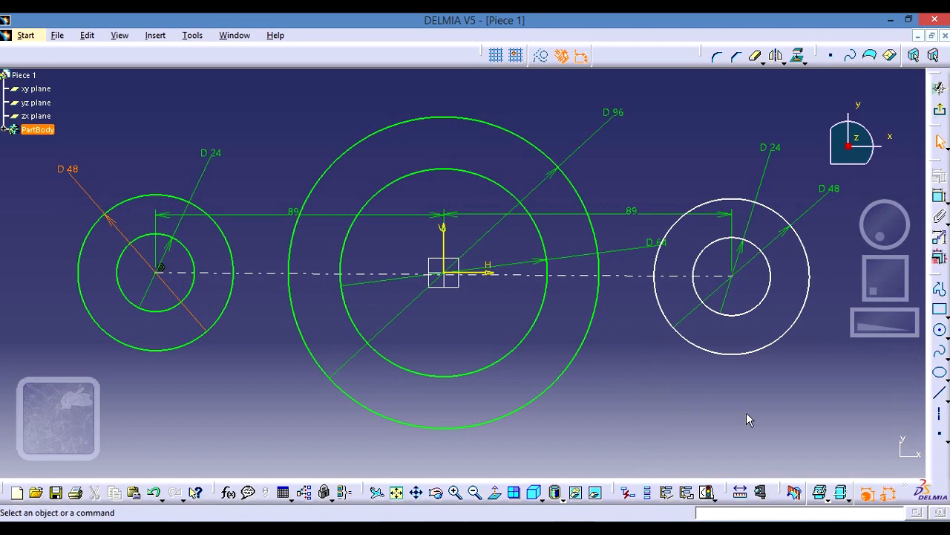
- Check the plate outline in the reference drawing and sketch a line about 78 mm long, tangent to the upper side of the right outer circle
middle_drag(745, 397, 741, 421)
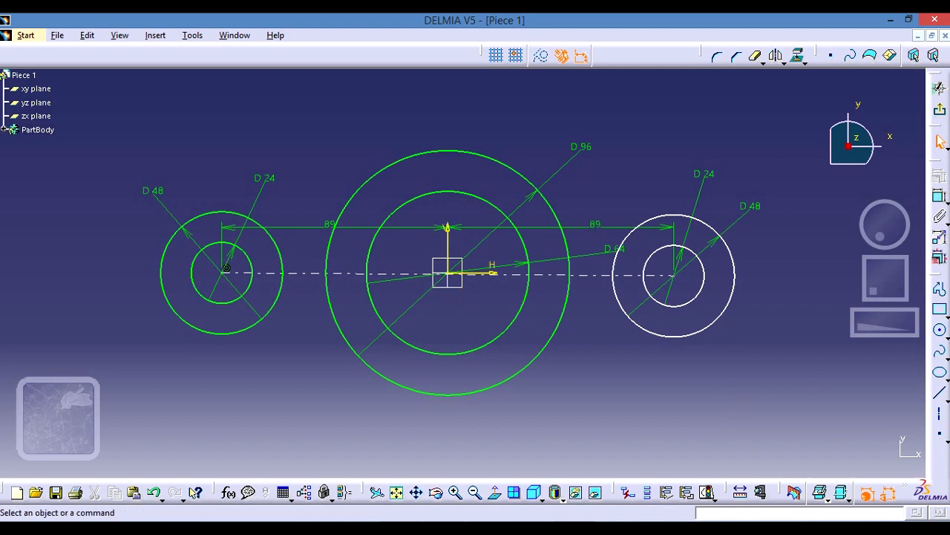
key(alt+Tab)
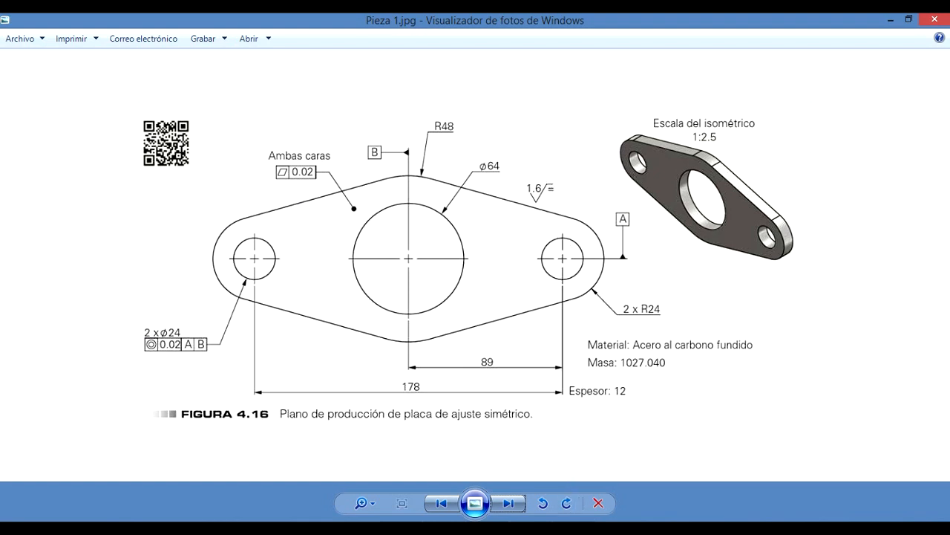
key(alt+Tab)
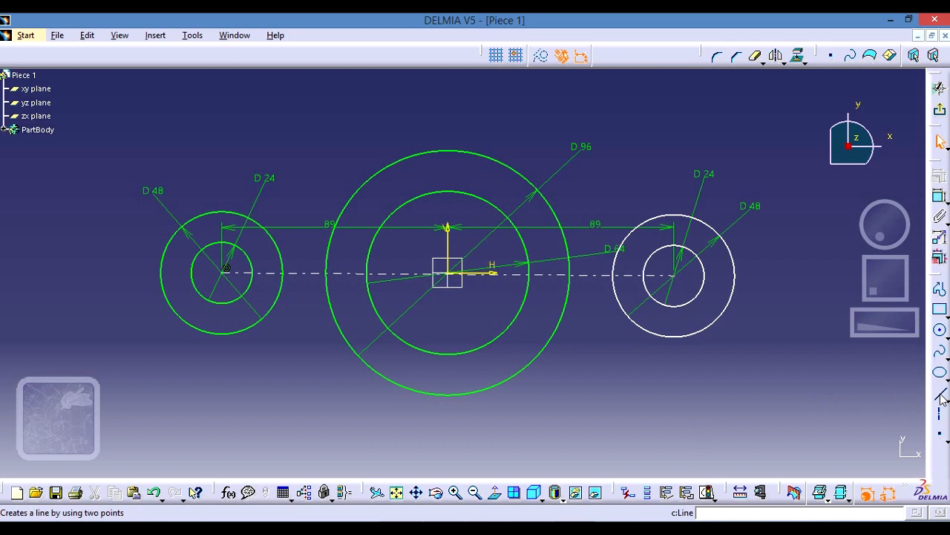
click(941, 398)
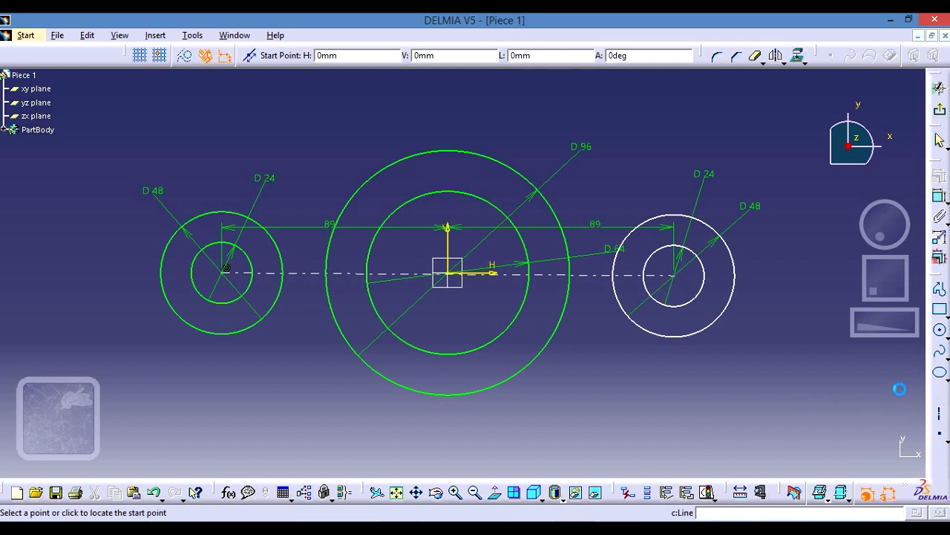
click(786, 262)
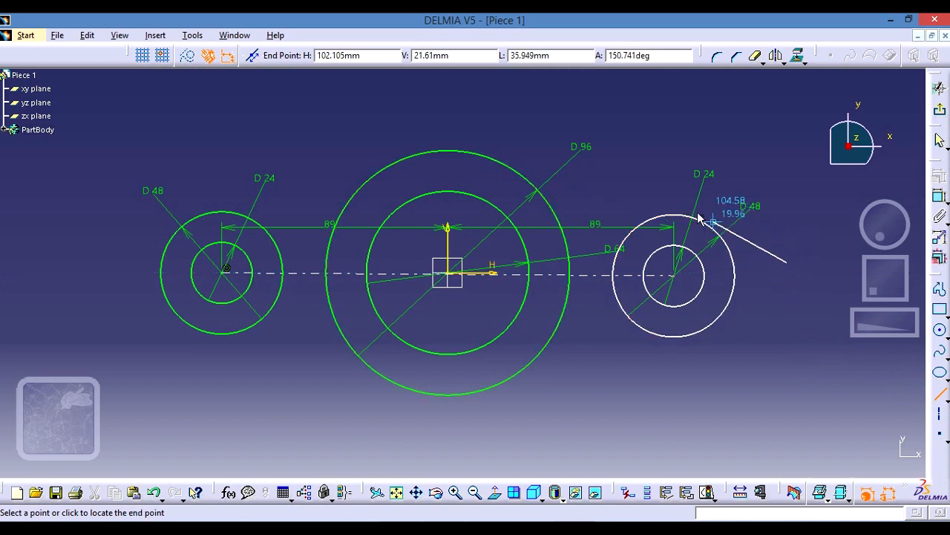
click(609, 178)
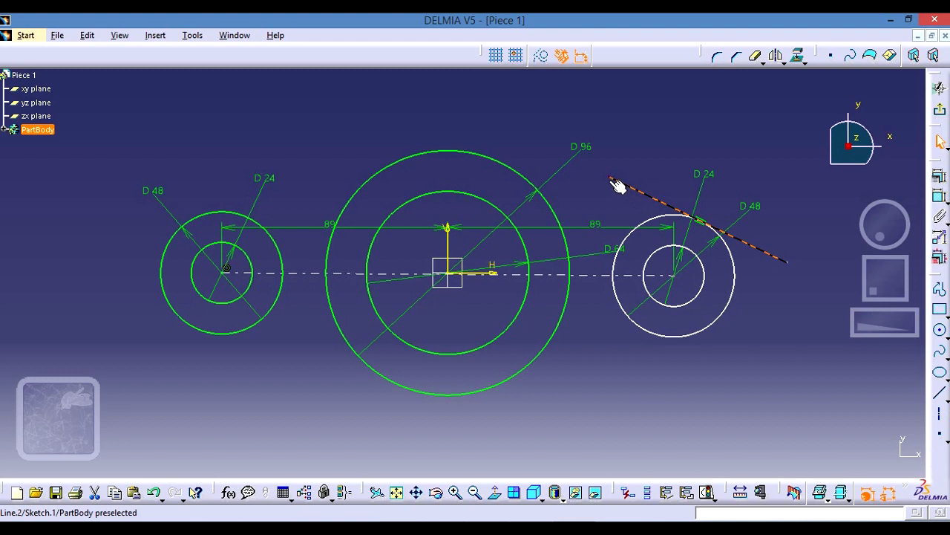
click(636, 166)
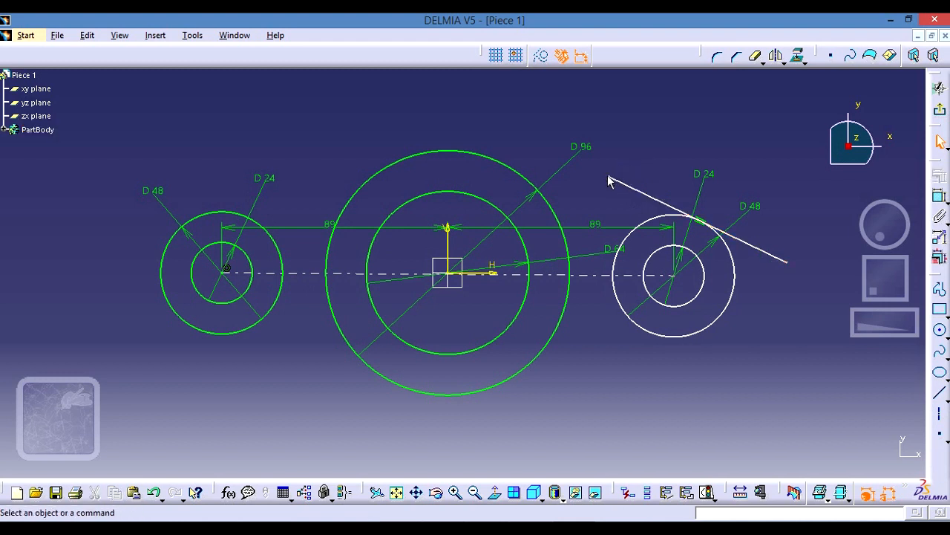
- Extend the tangent line's upper end up and over the 96 mm central circle
click(611, 179)
drag(618, 183, 397, 101)
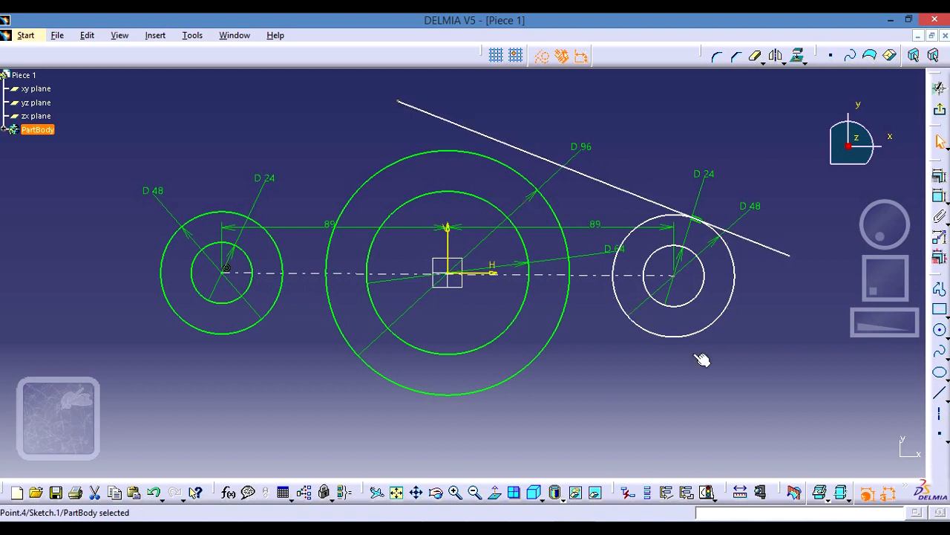
click(573, 191)
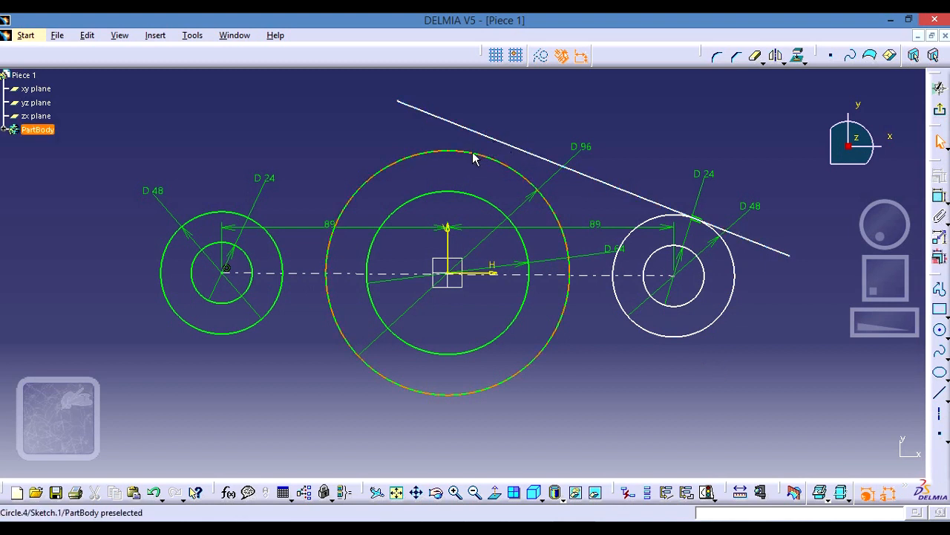
- Apply a tangency constraint between the upper line and the 96 mm central circle
click(516, 147)
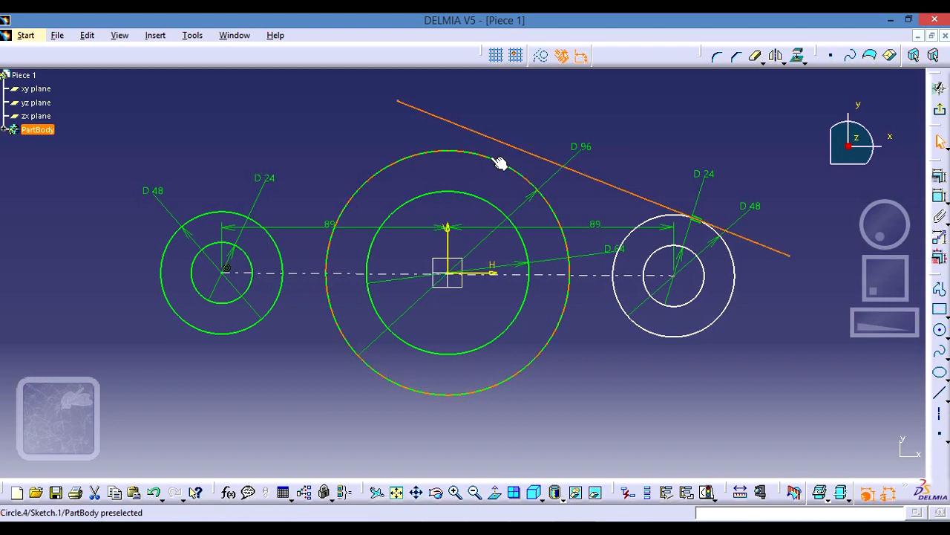
ctrl+click(499, 163)
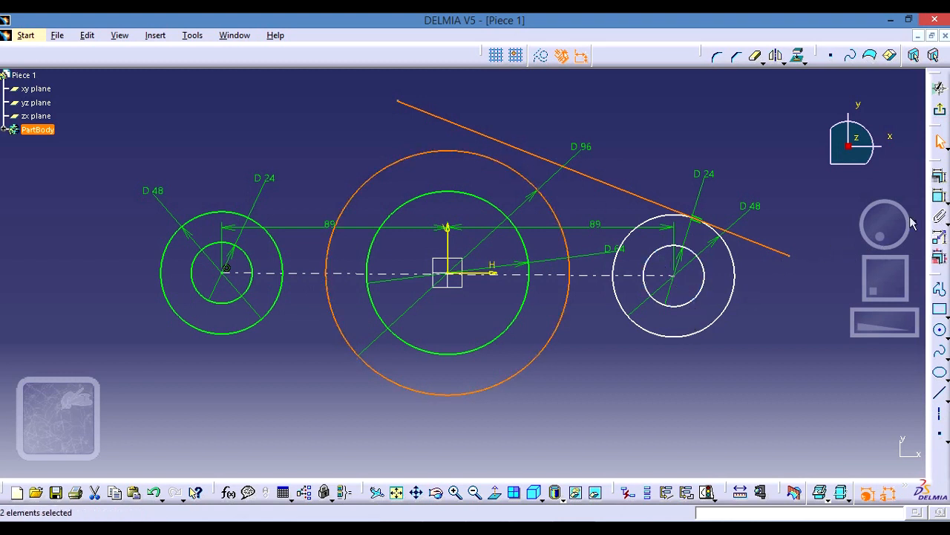
click(943, 177)
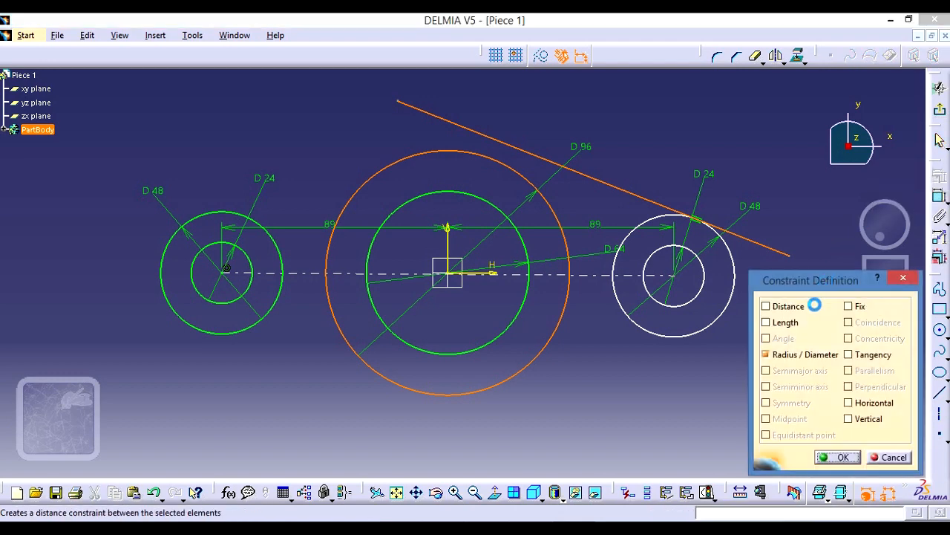
click(849, 355)
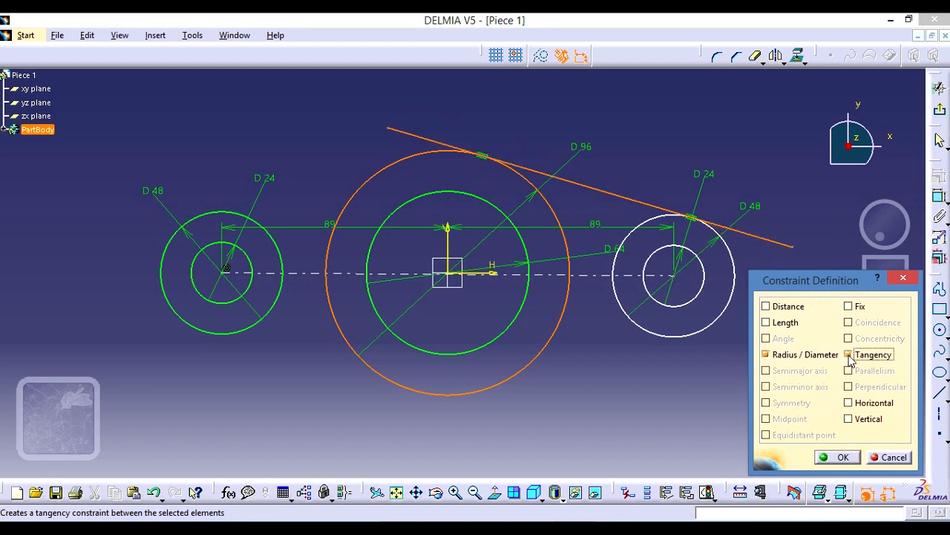
click(835, 457)
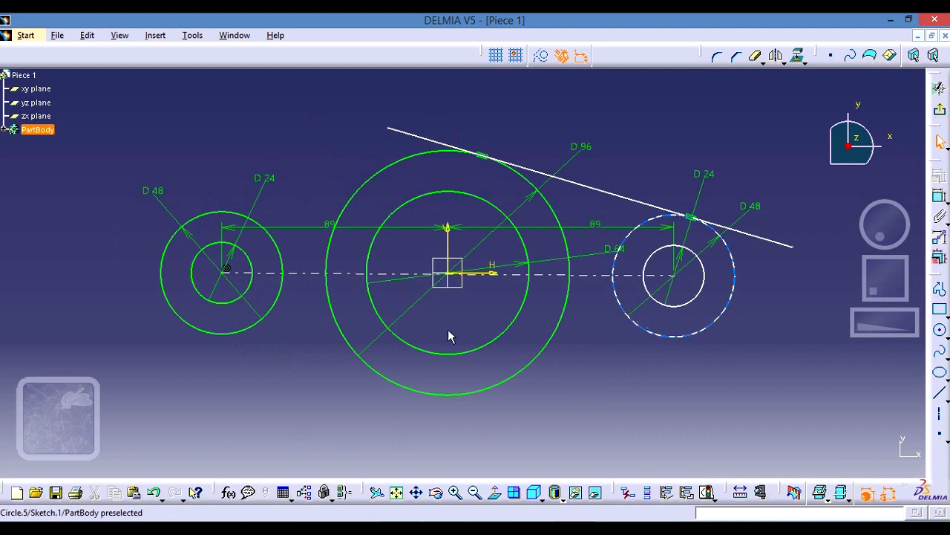
- Sketch a line about 68 mm long, tangent to the upper side of the left outer circle, and extend it over the 96 mm circle
click(940, 394)
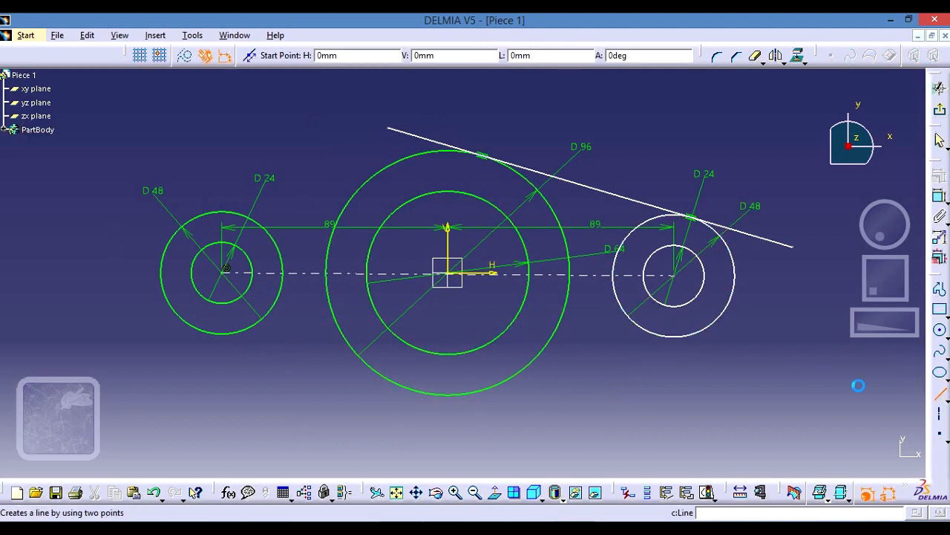
click(130, 239)
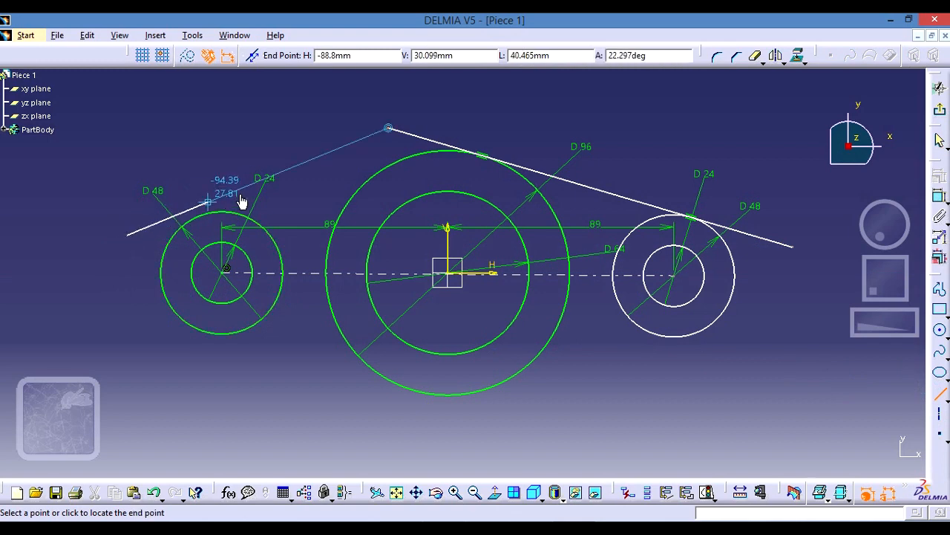
click(294, 191)
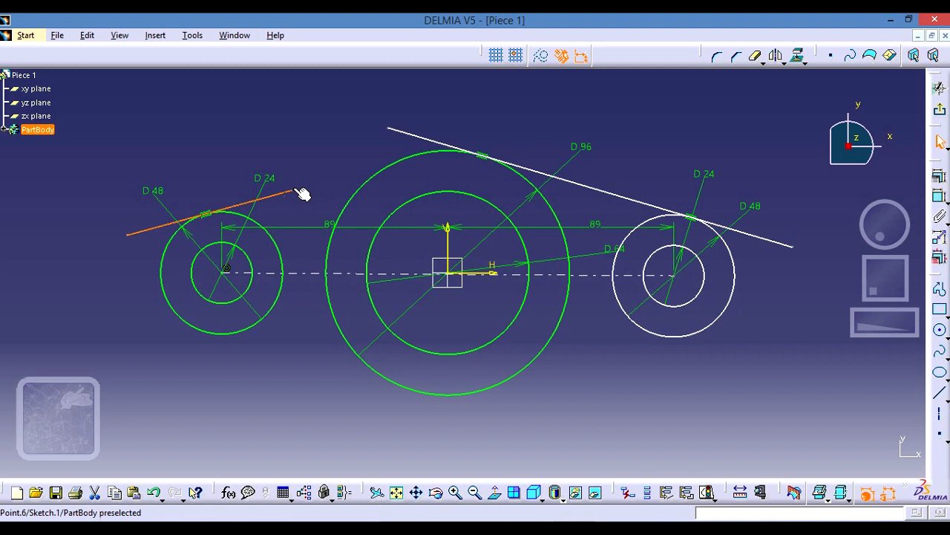
drag(300, 195, 534, 101)
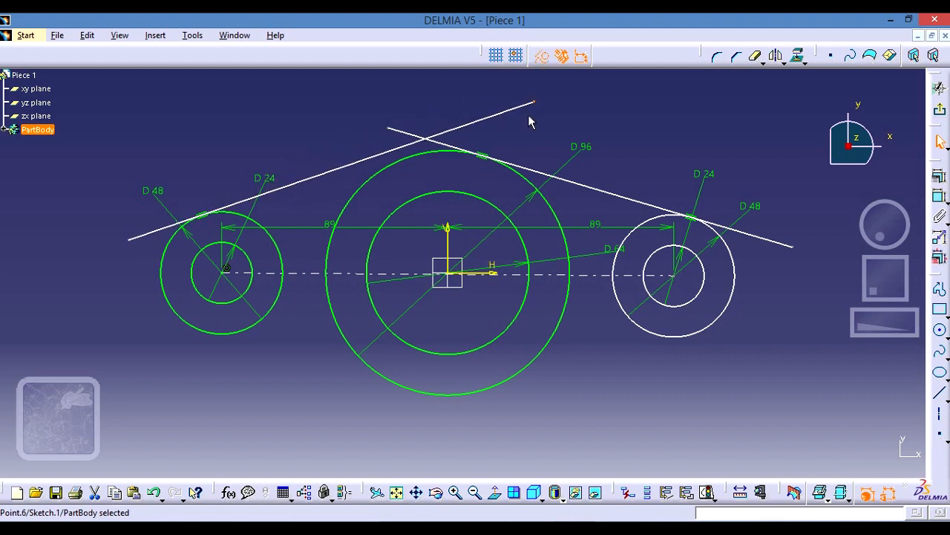
- Apply a tangency constraint between the upper-left line and the 96 mm central circle
click(475, 121)
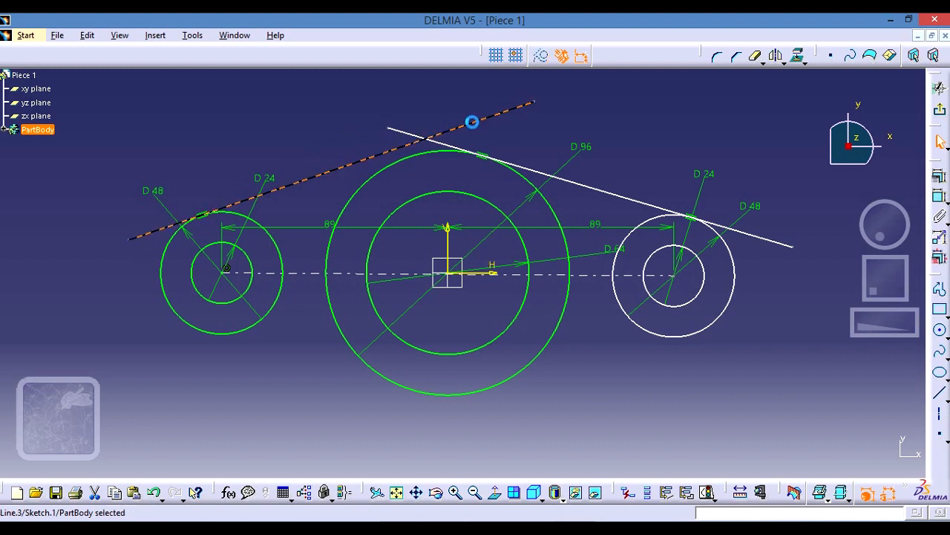
ctrl+click(420, 153)
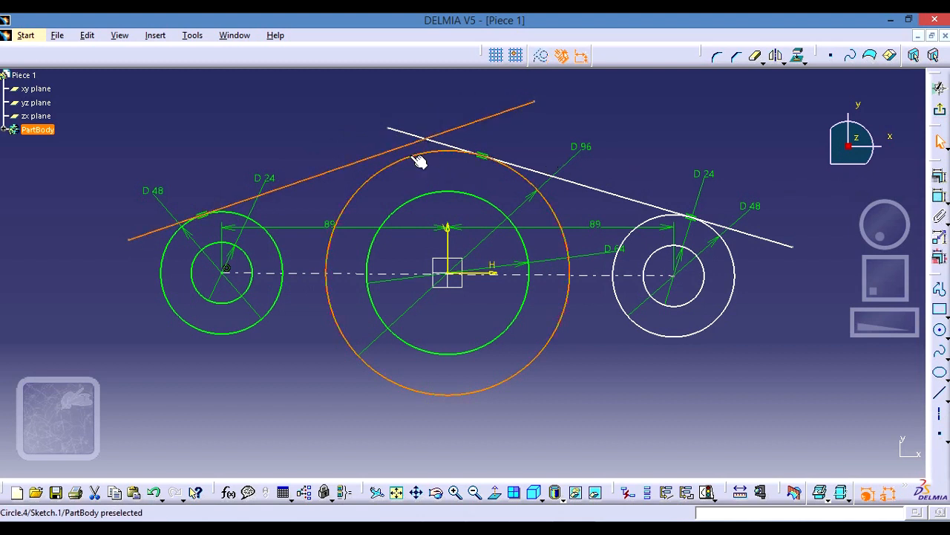
click(940, 181)
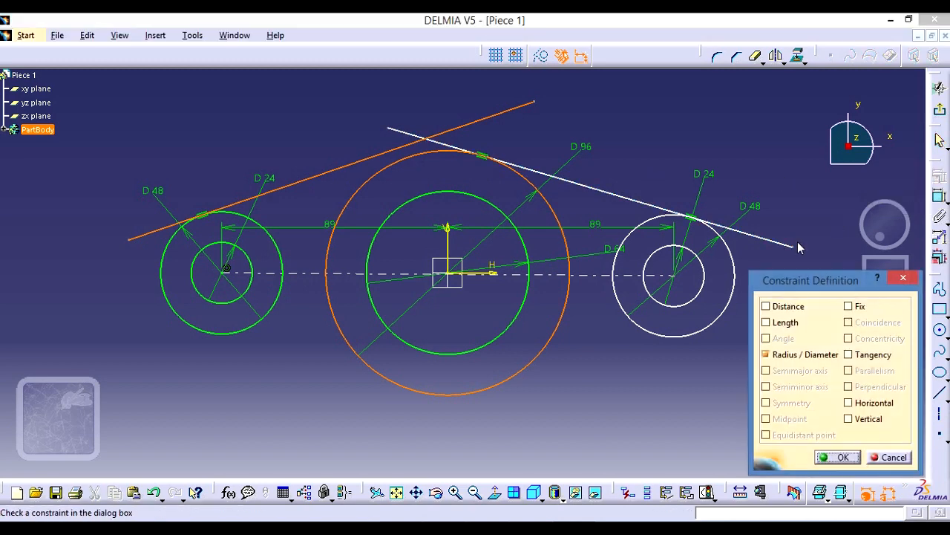
click(850, 355)
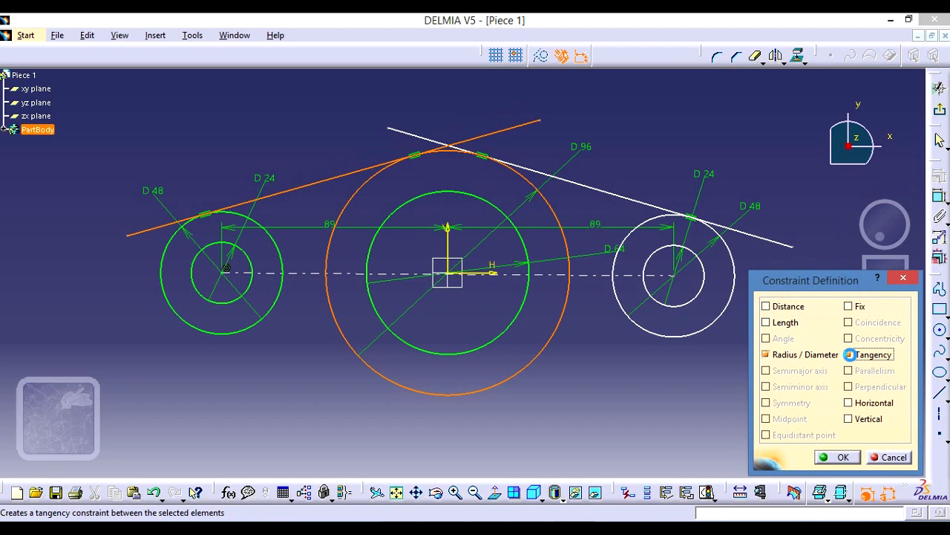
click(831, 457)
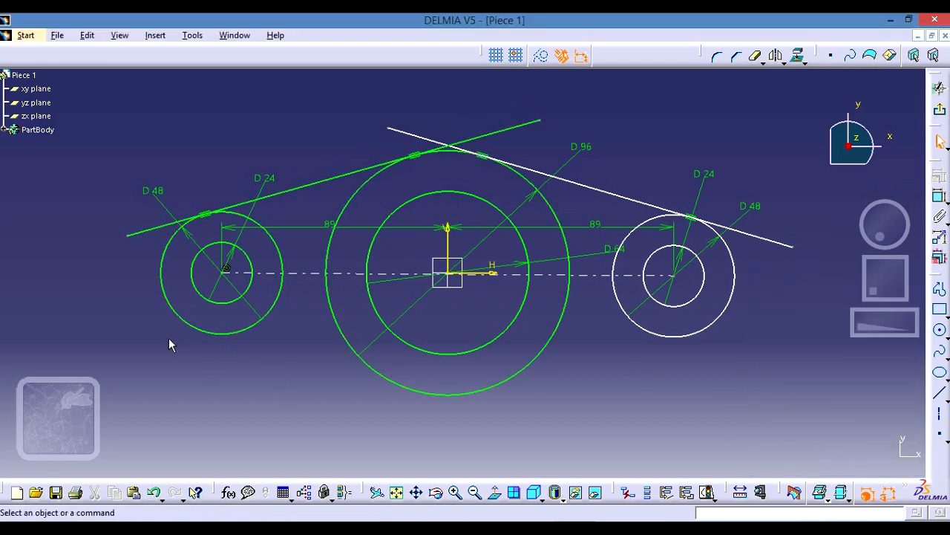
- Sketch a line tangent to the lower side of the left outer circle and extend its inner end past and below the 96 mm circle
click(940, 398)
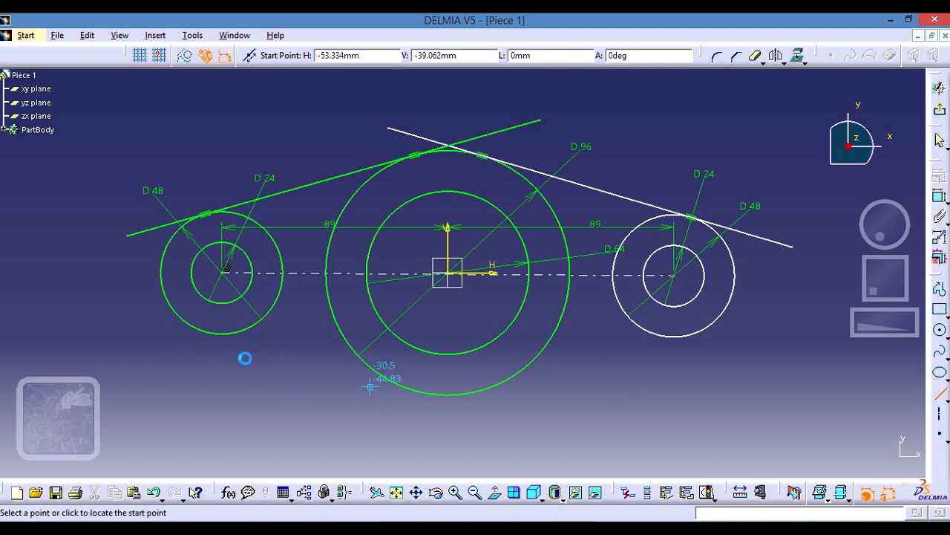
click(133, 302)
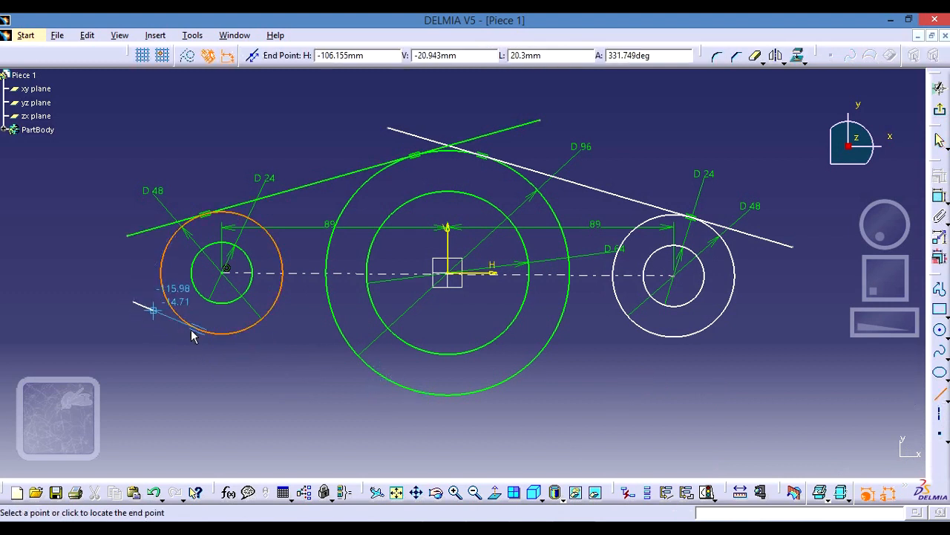
click(259, 355)
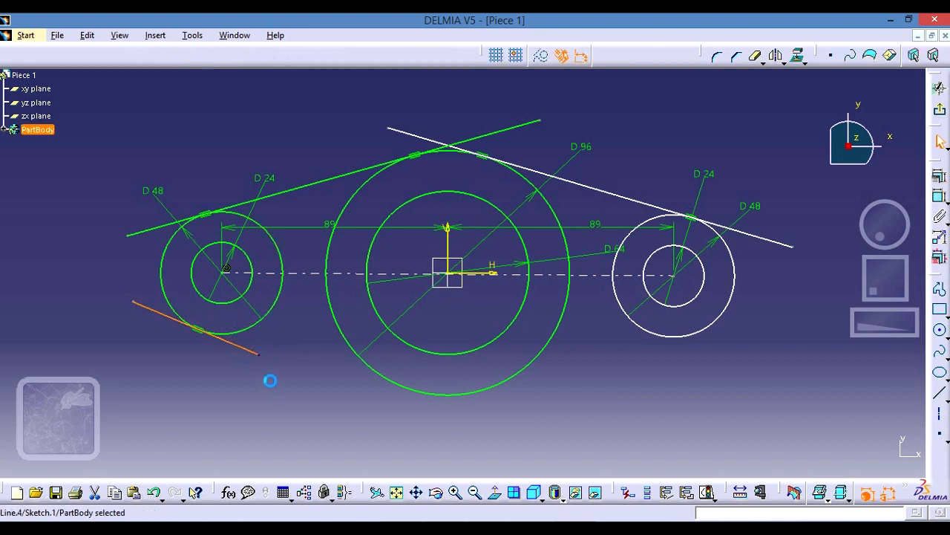
drag(268, 359, 542, 446)
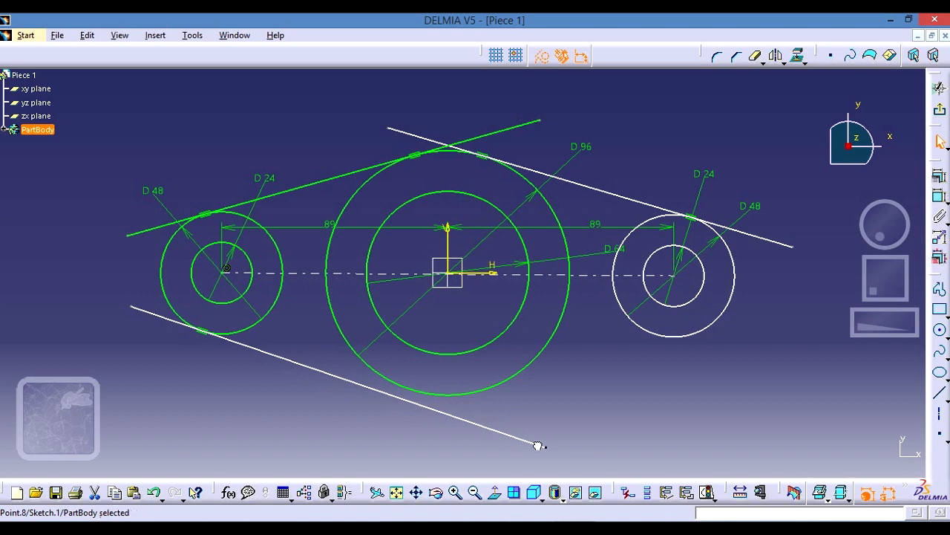
- Apply a tangency constraint between the lower-left line and the 96 mm central circle
click(458, 420)
ctrl+click(449, 394)
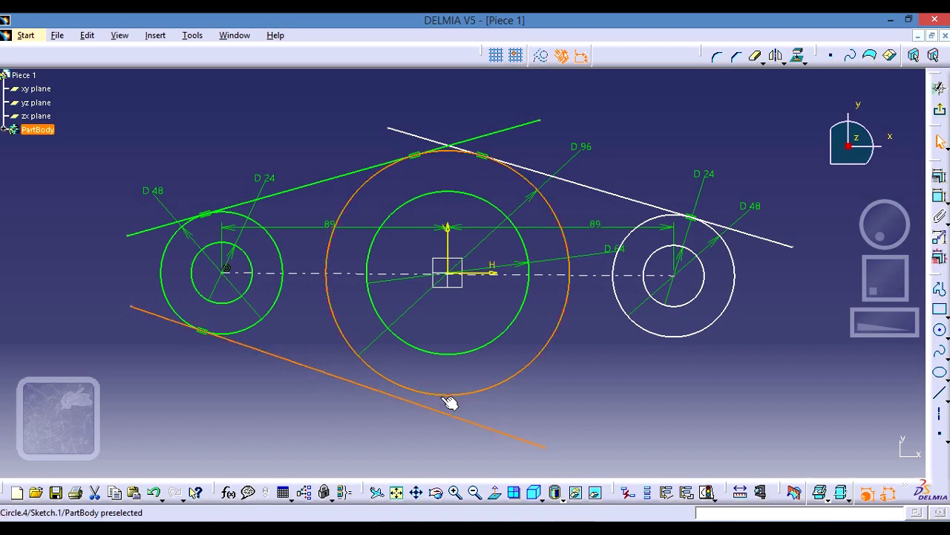
click(940, 178)
click(849, 355)
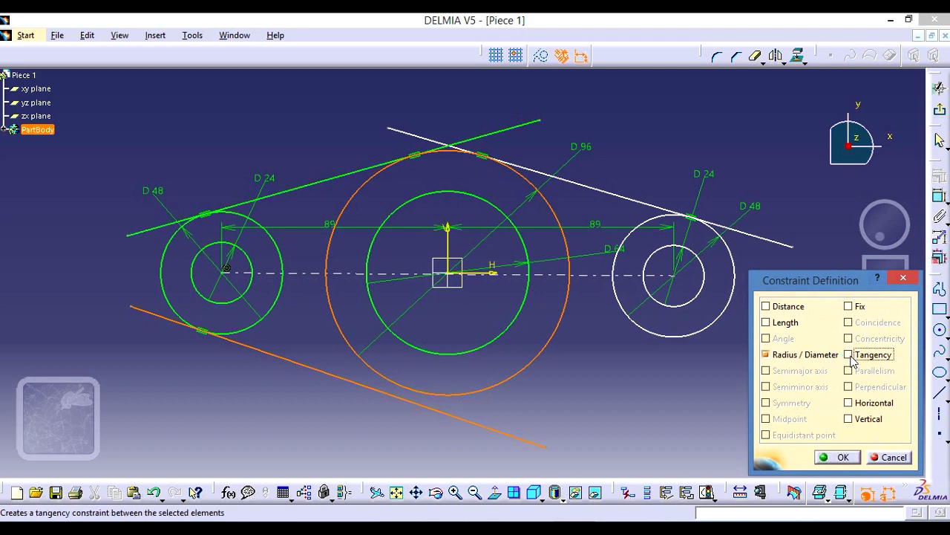
click(844, 457)
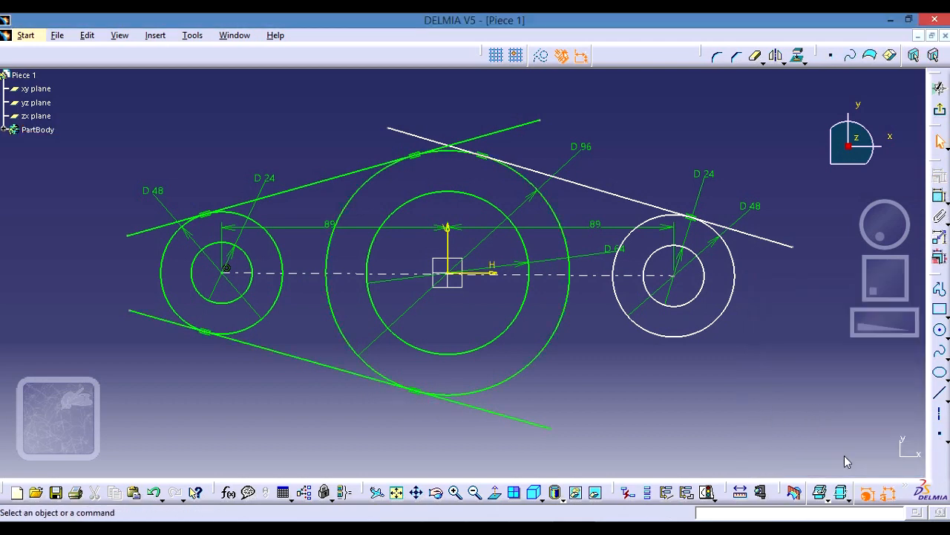
- Sketch a line tangent to the lower side of the right outer circle and extend its inner end across the lower-left line
click(940, 394)
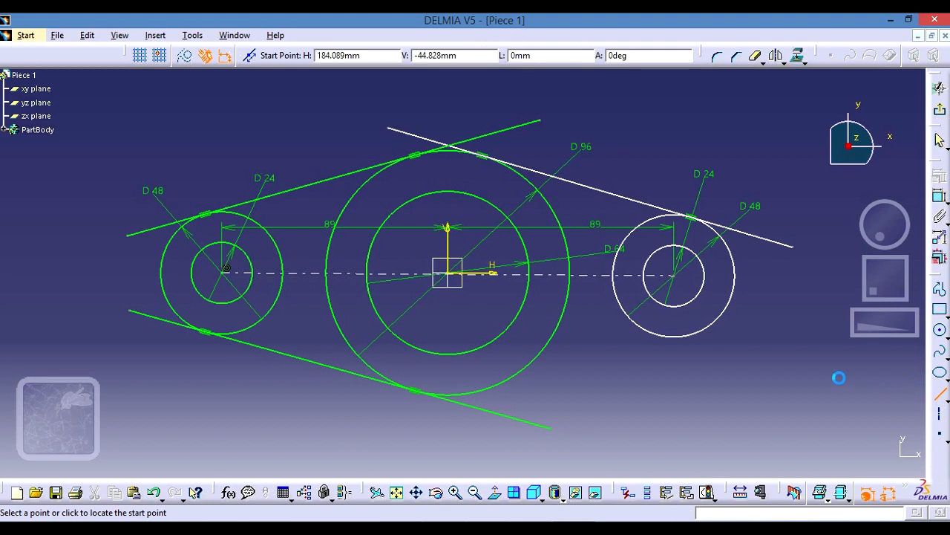
click(793, 295)
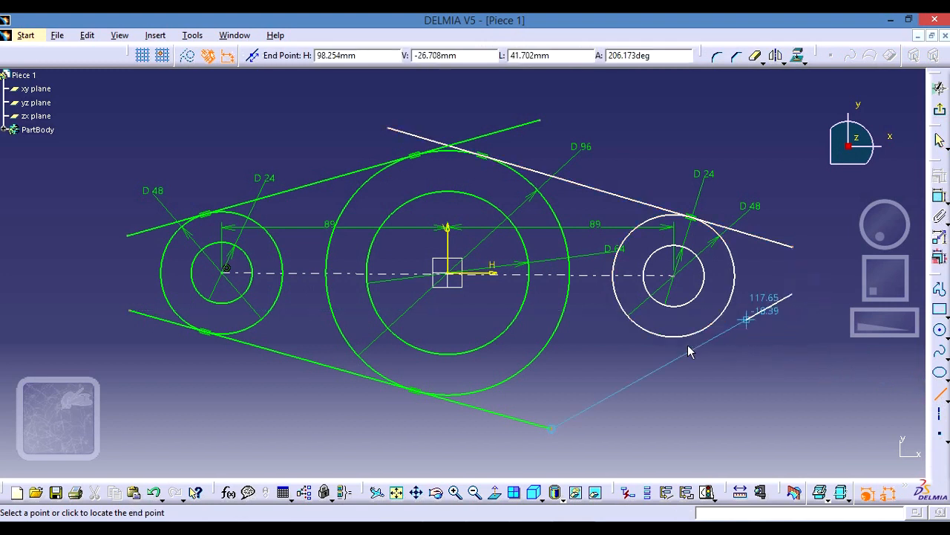
click(635, 357)
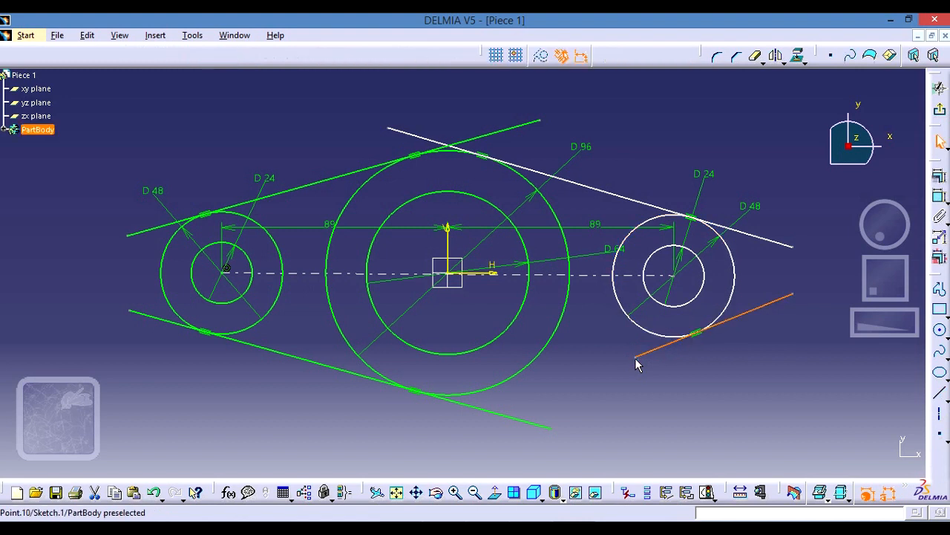
drag(635, 358, 395, 431)
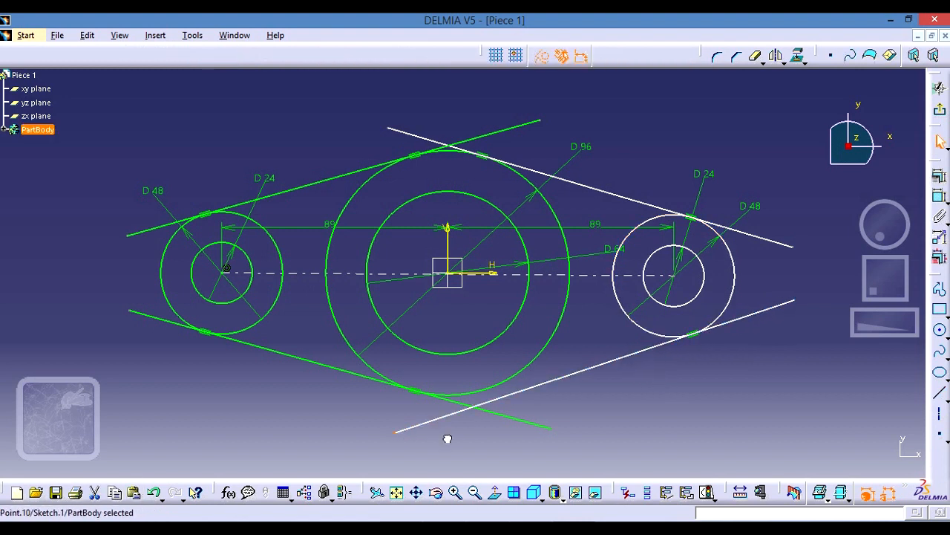
- Apply a tangency constraint between the lower-right line and the 96 mm central circle
click(493, 398)
ctrl+click(494, 389)
click(939, 178)
click(848, 354)
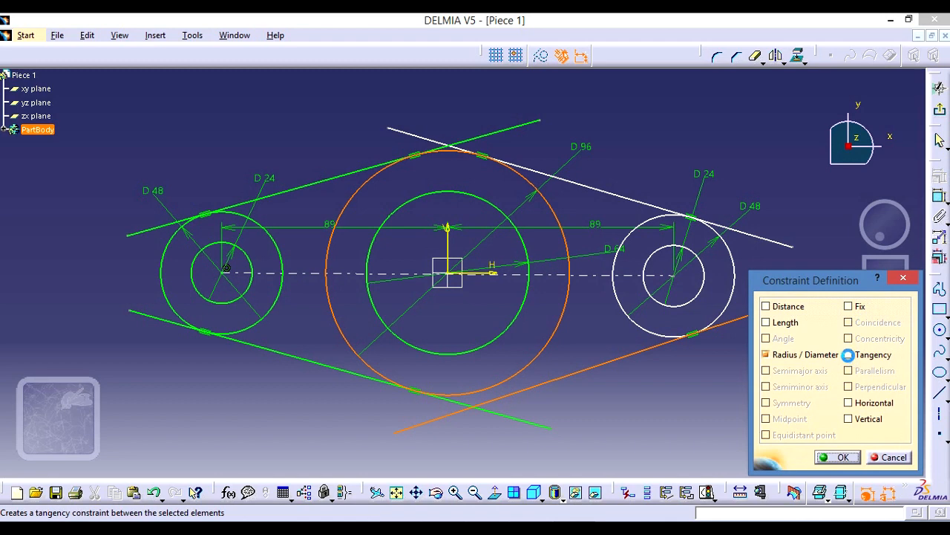
click(839, 457)
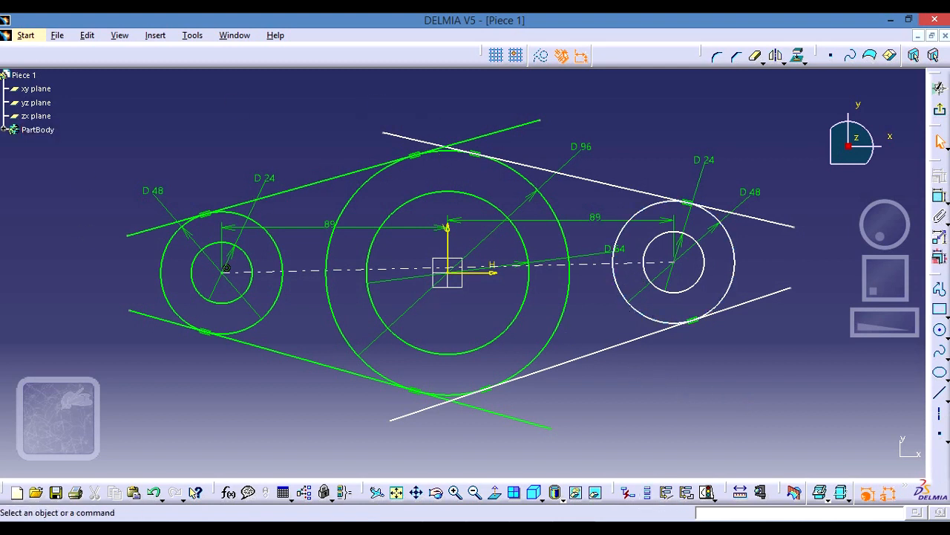
- Quick Trim the four tangent lines' ends beyond their crossings above and below the central circle and outside the two 48 mm circles
click(758, 58)
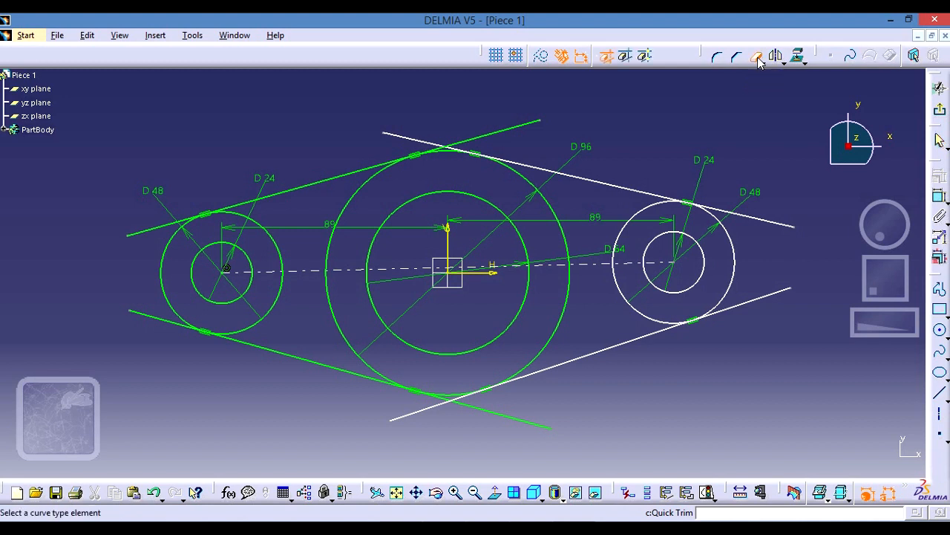
click(420, 143)
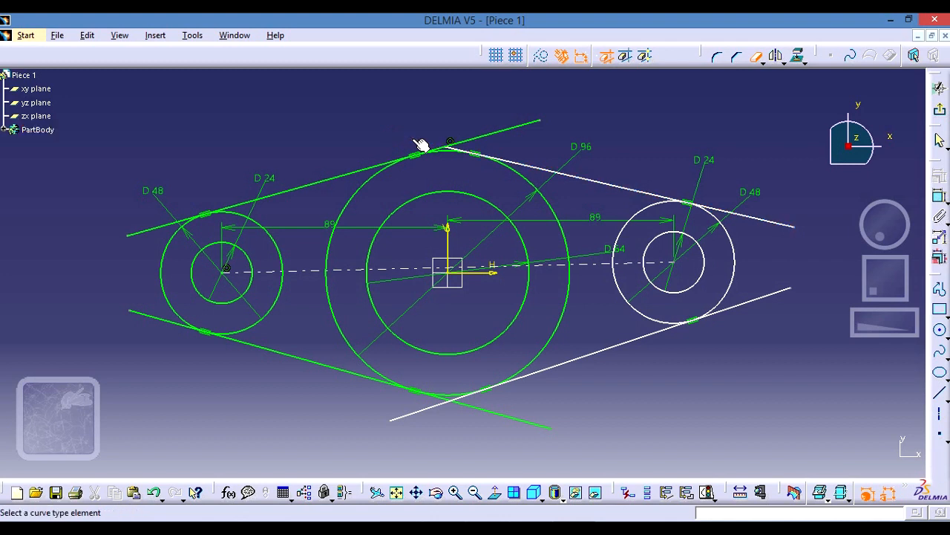
click(494, 132)
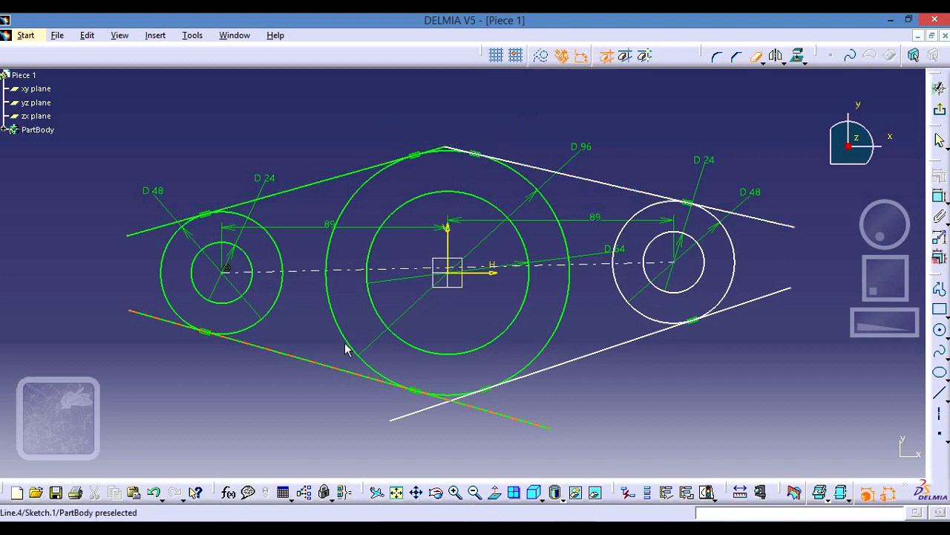
click(154, 227)
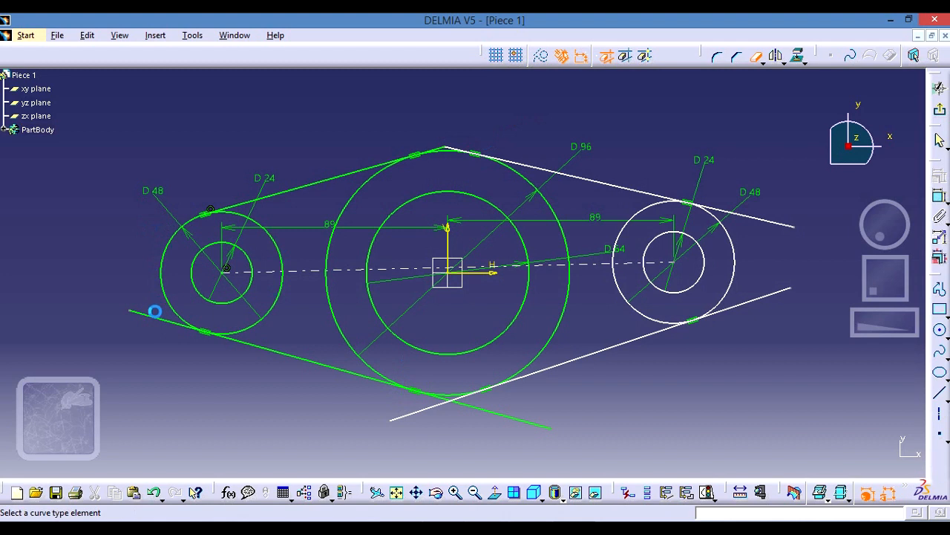
click(161, 323)
click(502, 418)
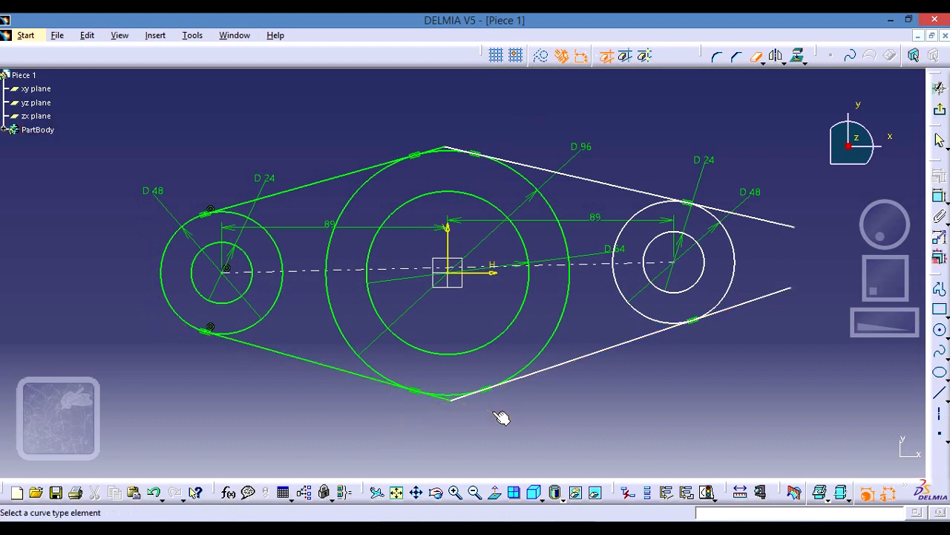
click(764, 306)
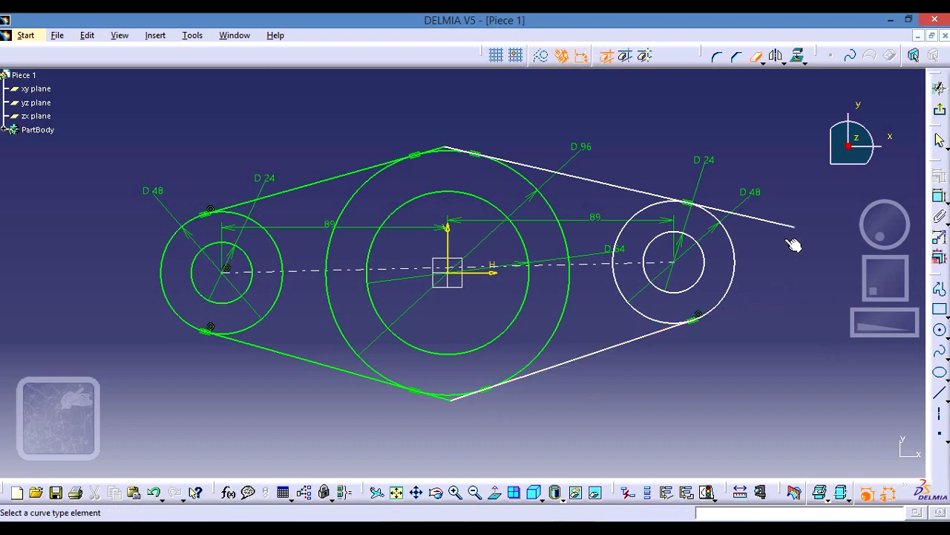
click(778, 223)
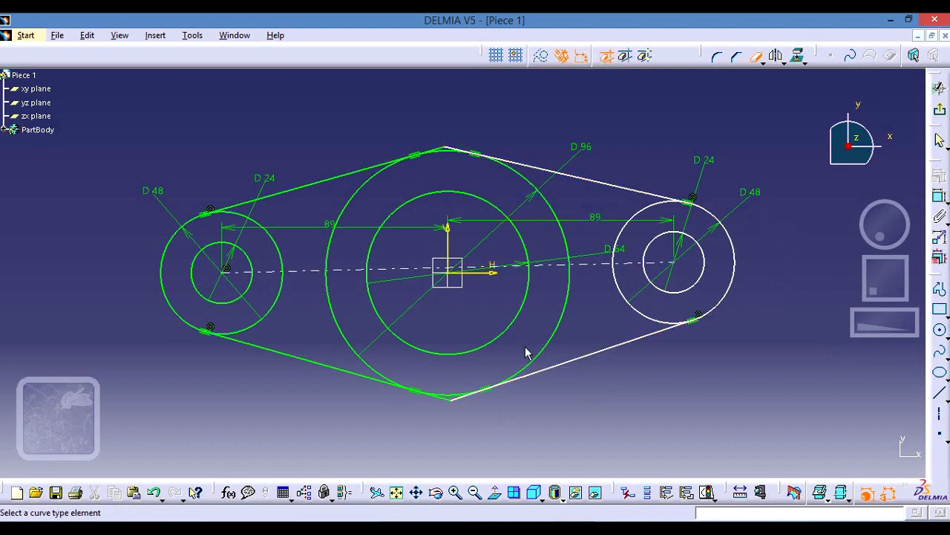
- Trim the two upper lines' remaining stubs back to their tangent points on the 96 mm circle
middle_drag(472, 209, 460, 104)
middle_drag(460, 170, 456, 430)
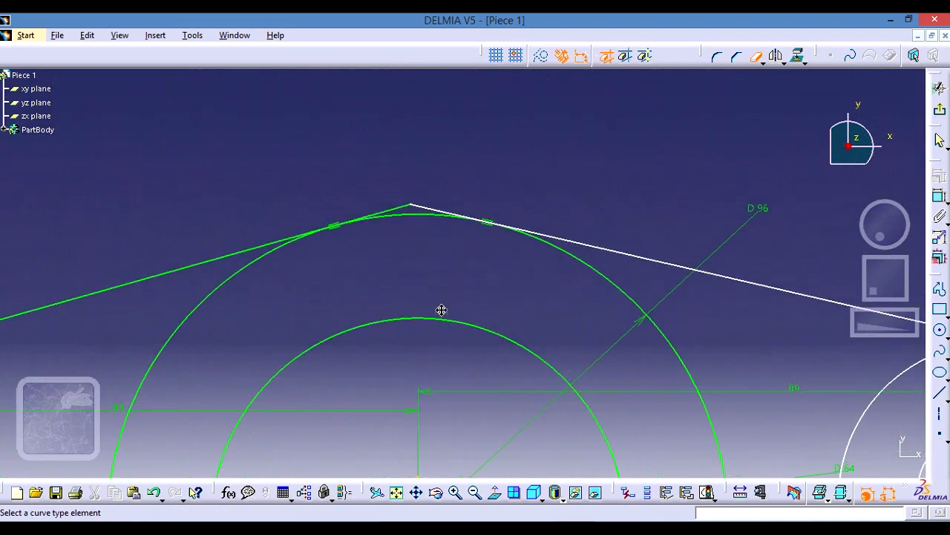
click(403, 210)
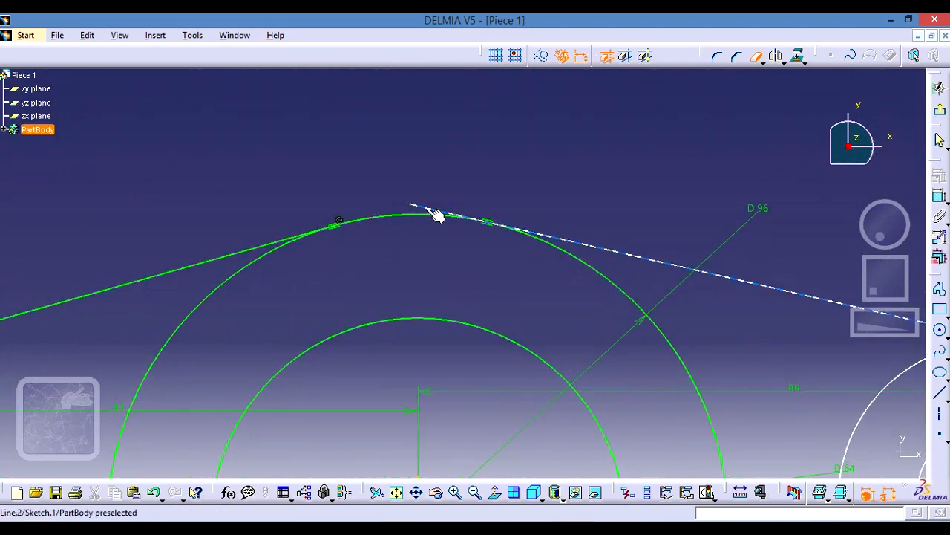
click(438, 213)
- Trim the two lower lines' remaining stubs back to their tangent points on the 96 mm circle
mouse_move(470, 262)
middle_down()
mouse_move(475, 344)
mouse_move(522, 422)
mouse_move(559, 392)
mouse_move(562, 272)
middle_up()
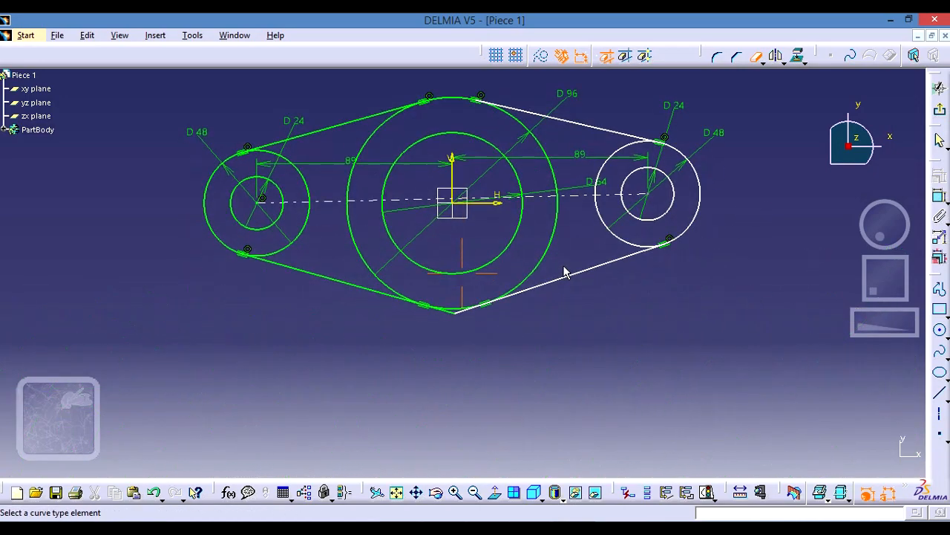
middle_drag(472, 333, 463, 240)
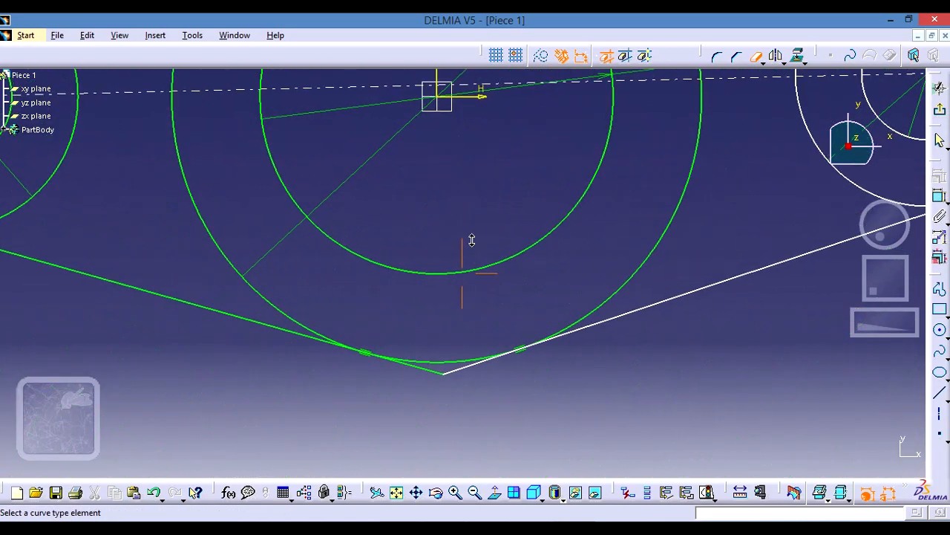
click(473, 373)
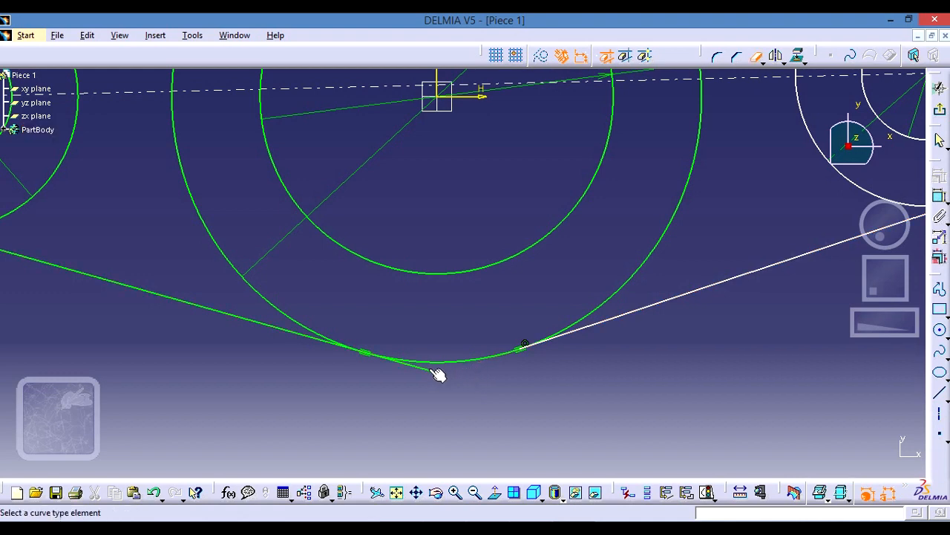
middle_drag(690, 346, 687, 445)
mouse_move(661, 316)
middle_down()
mouse_move(663, 391)
mouse_move(653, 389)
middle_up()
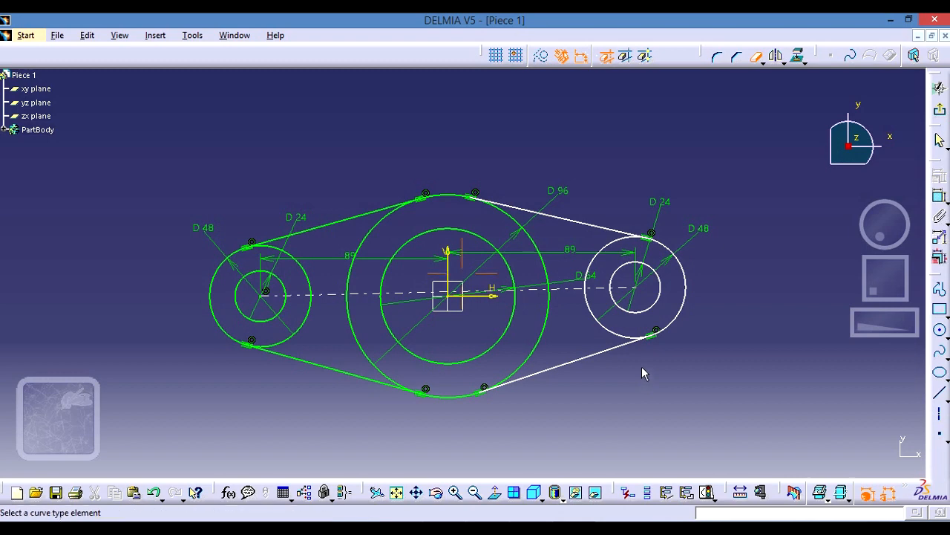
ctrl+middle_drag(642, 367, 620, 310)
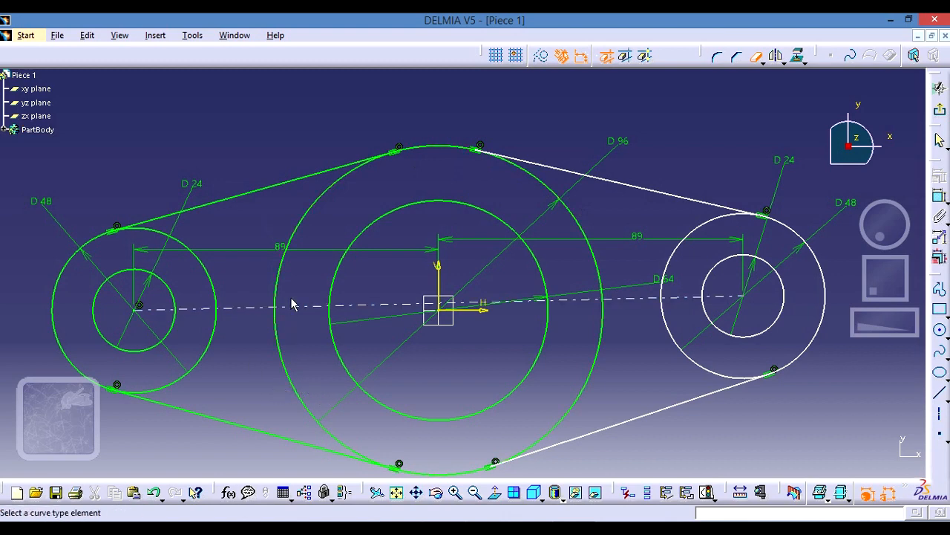
- Quick Trim both side arcs of the 96 mm central circle, keeping only the upper and lower arcs between the tangent lines
click(325, 206)
click(281, 357)
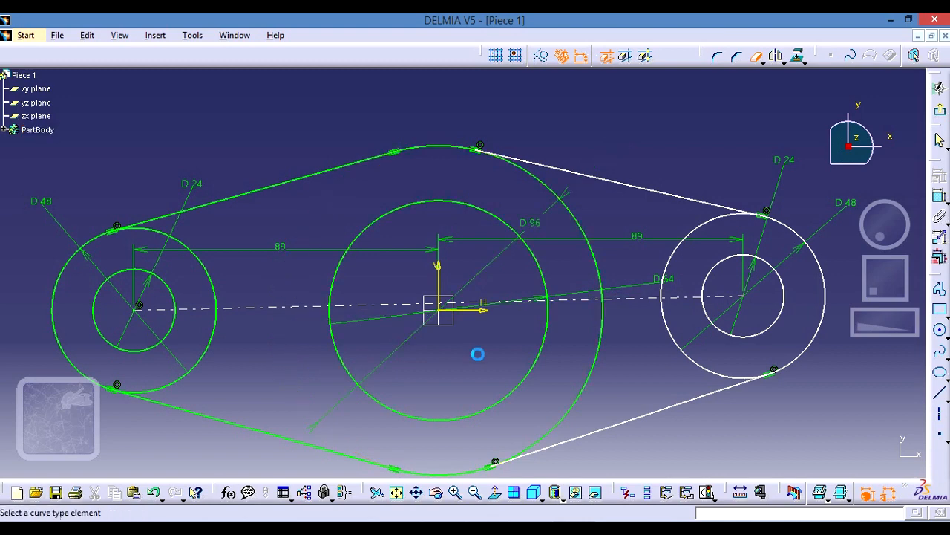
click(588, 232)
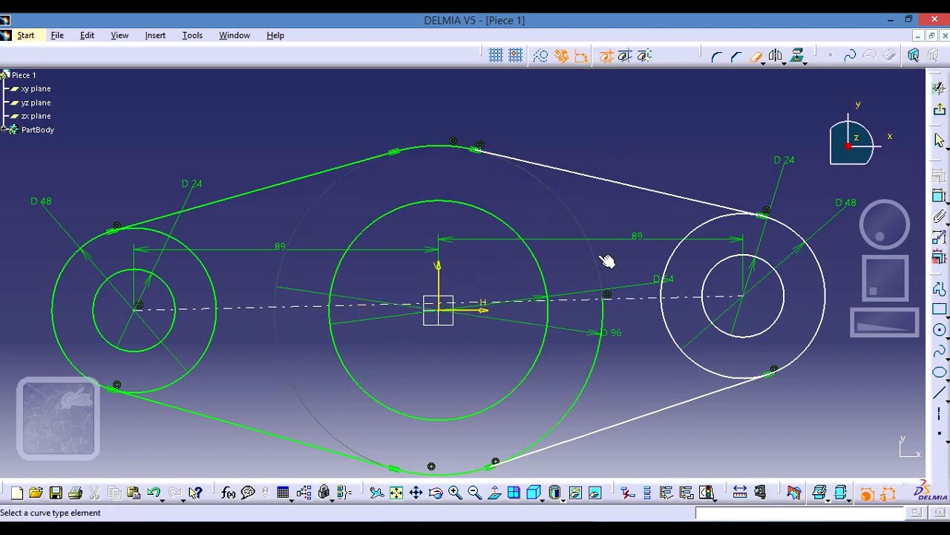
click(602, 370)
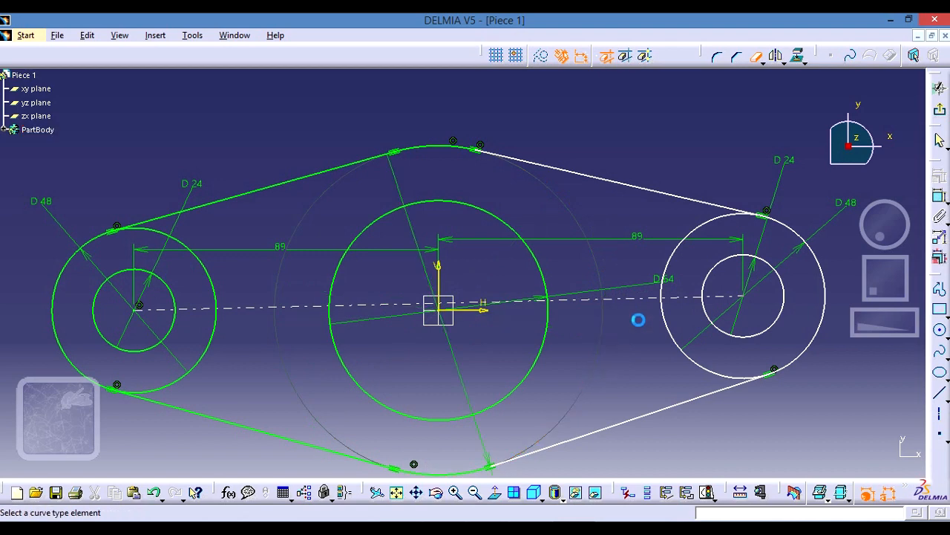
- Trim the inward-facing arcs of the two 48 mm end circles back to their tangent points, leaving rounded outer ends
click(710, 231)
click(676, 339)
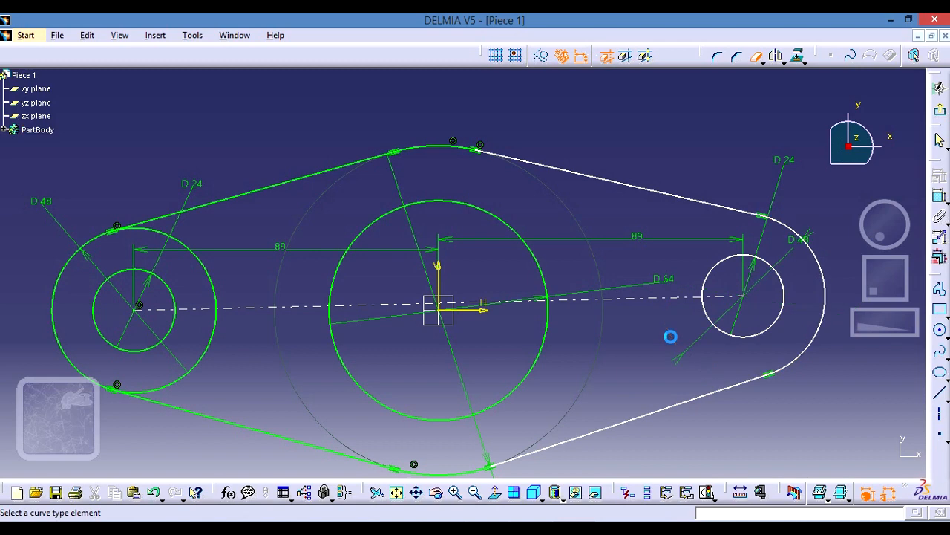
click(211, 273)
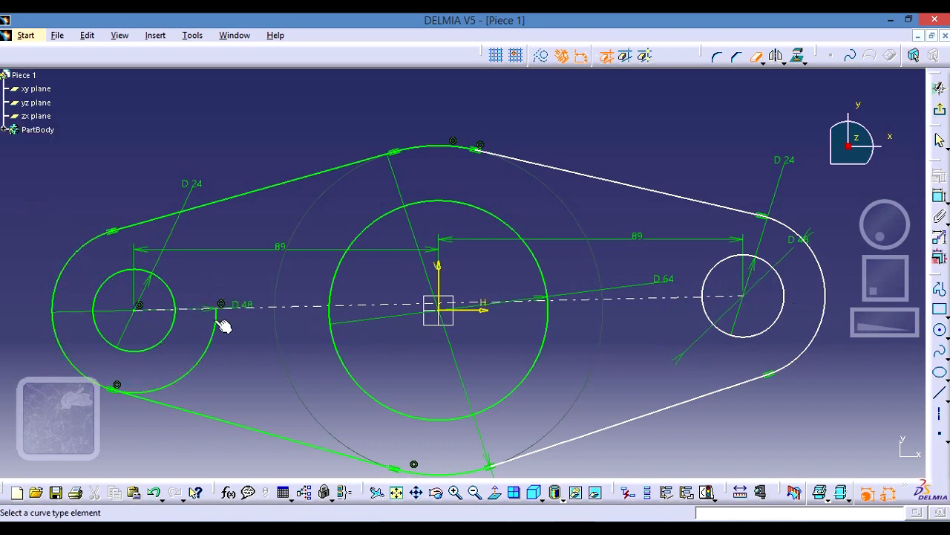
click(210, 335)
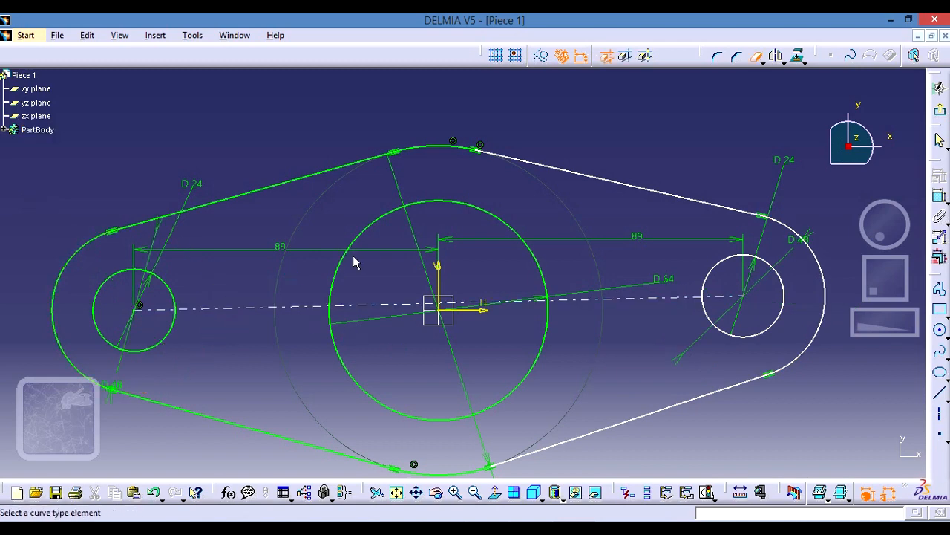
click(756, 58)
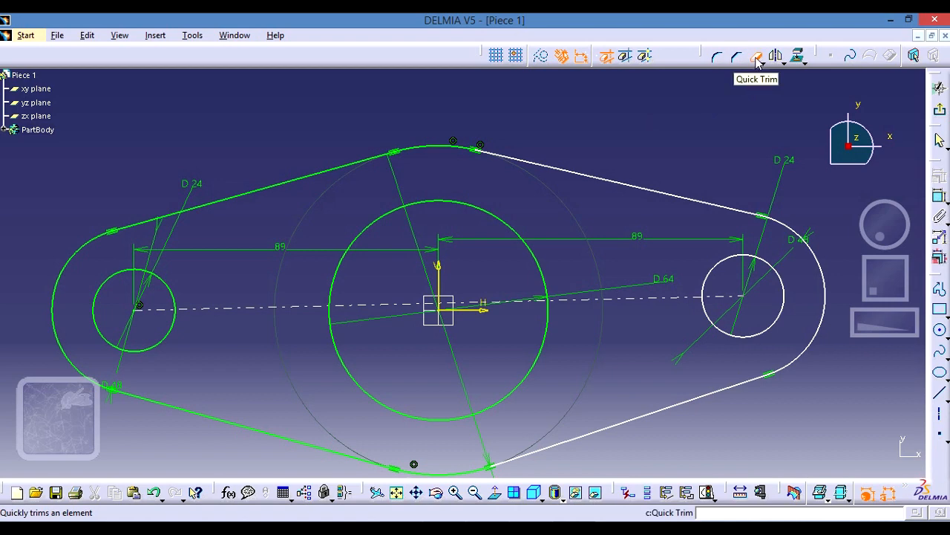
click(758, 59)
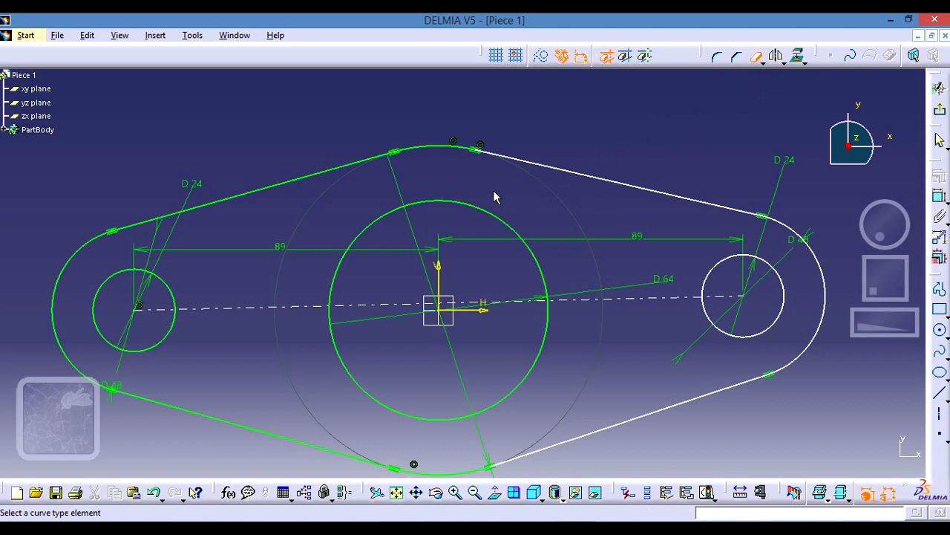
middle_drag(633, 345, 632, 277)
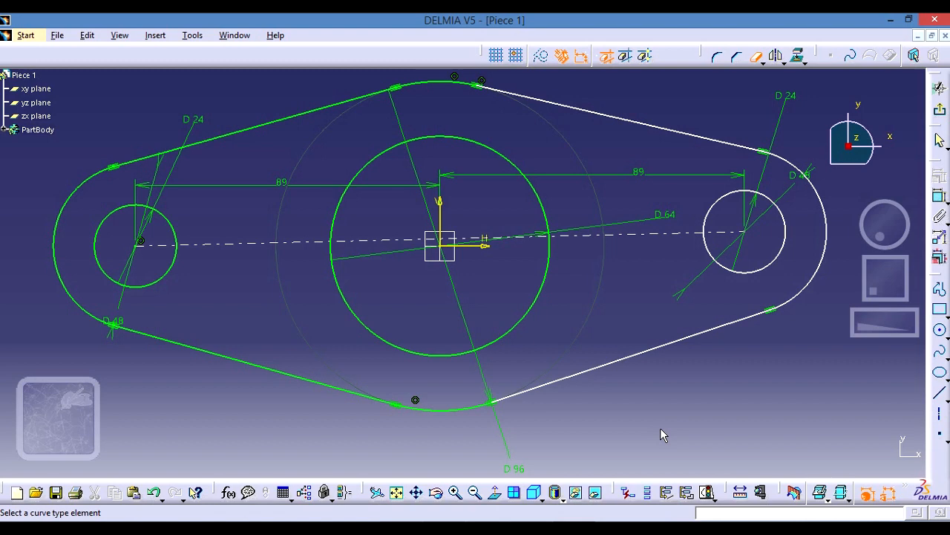
key(Escape)
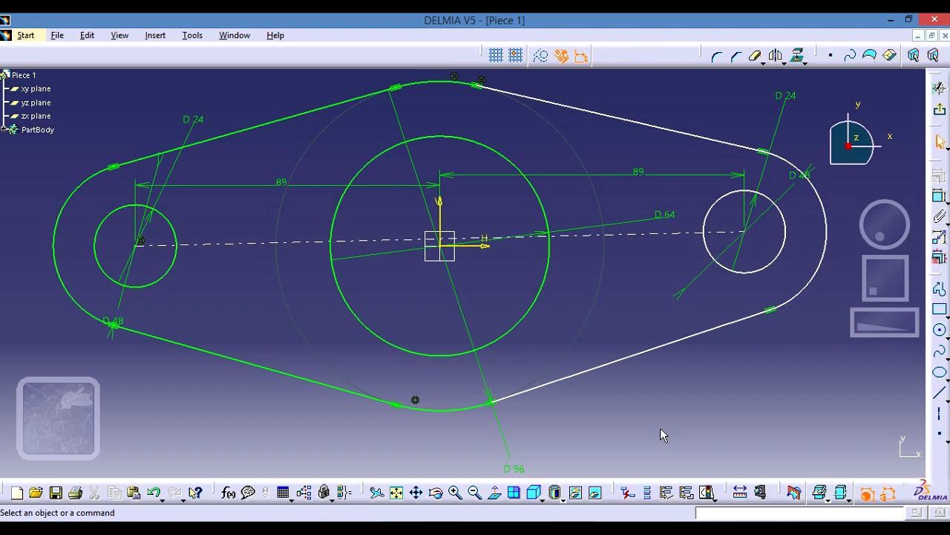
- Exit the sketch and pad the plate profile to the 12 mm thickness given in the Pieza 1 drawing
click(942, 111)
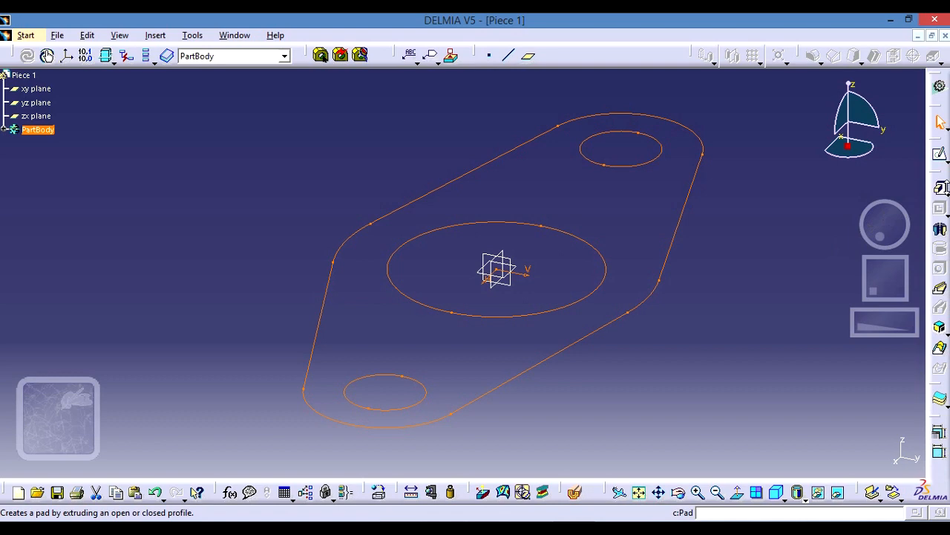
click(940, 188)
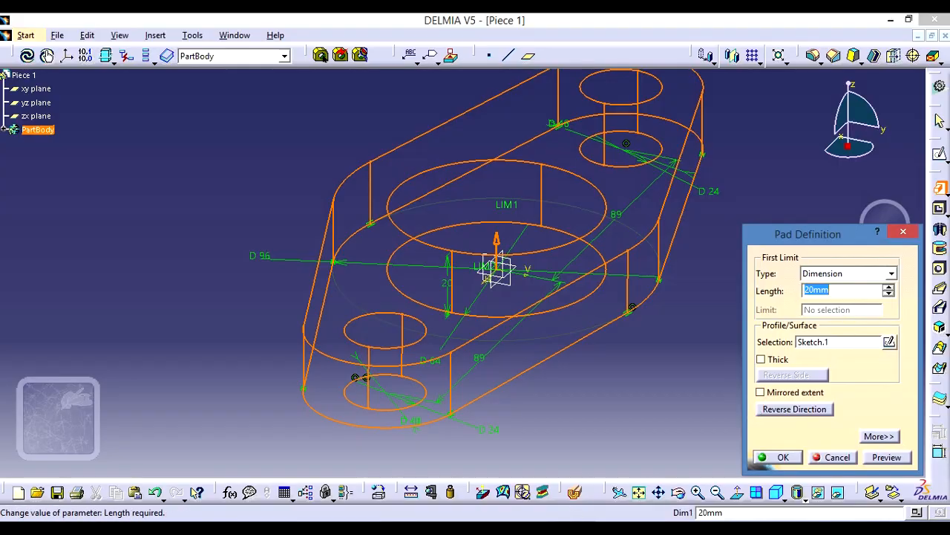
key(alt+Tab)
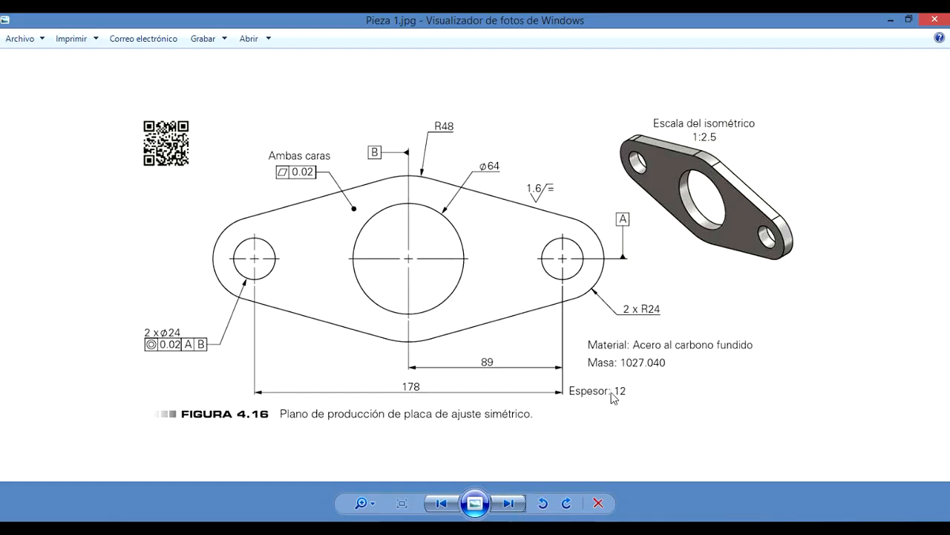
key(alt+Tab)
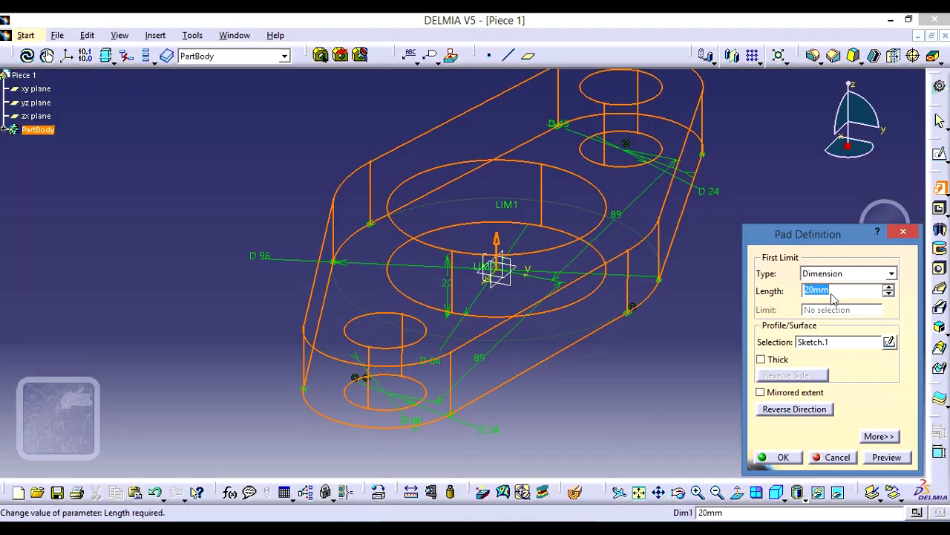
text(12)
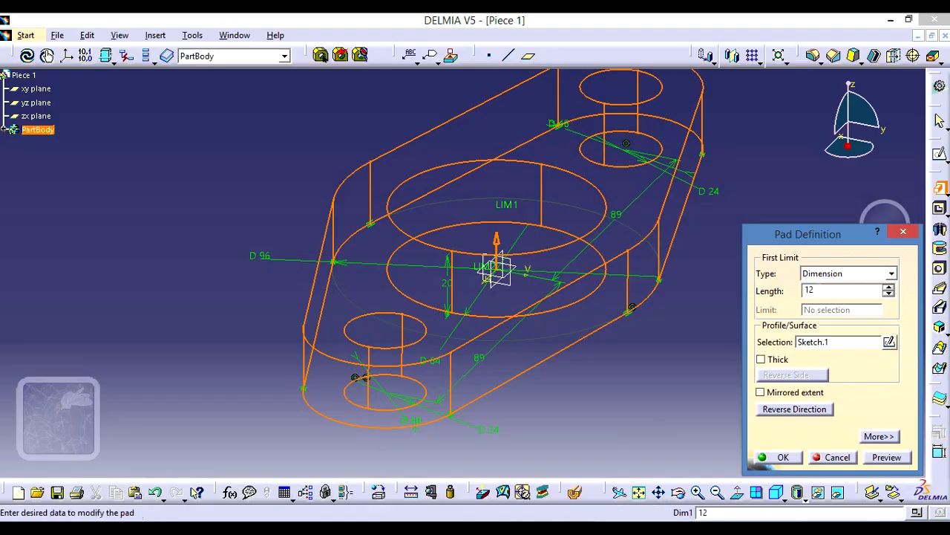
click(781, 457)
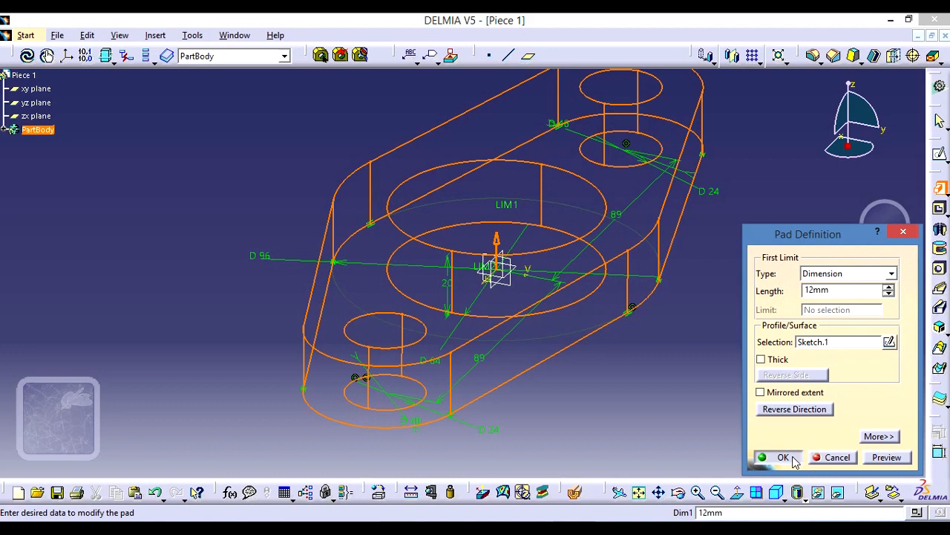
click(731, 375)
middle_drag(715, 215, 526, 339)
mouse_move(509, 267)
middle_down()
mouse_move(509, 250)
mouse_move(424, 230)
mouse_move(393, 325)
mouse_move(404, 342)
mouse_move(470, 314)
mouse_move(476, 259)
mouse_move(467, 250)
mouse_move(504, 267)
middle_up()
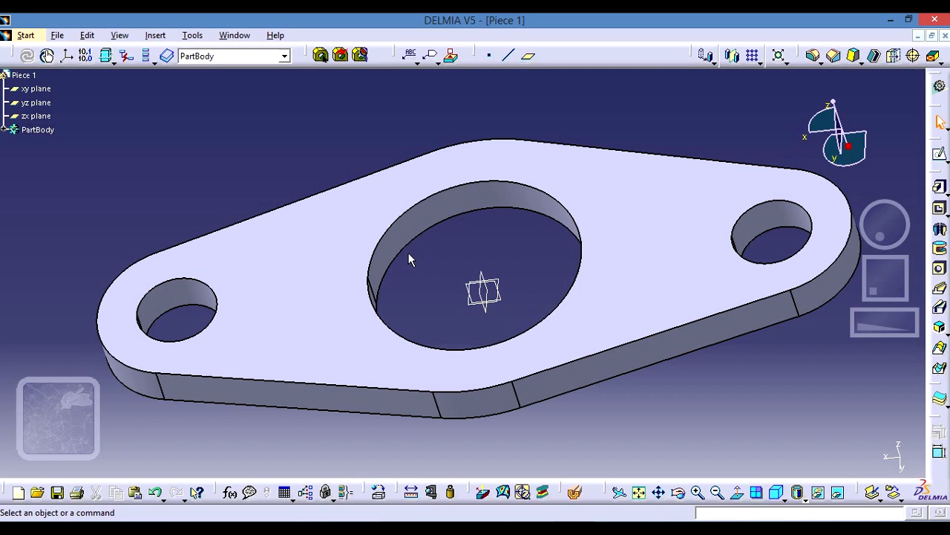
- Save the part to the desktop (Escritorio) as Piece 1.CATPart
click(59, 37)
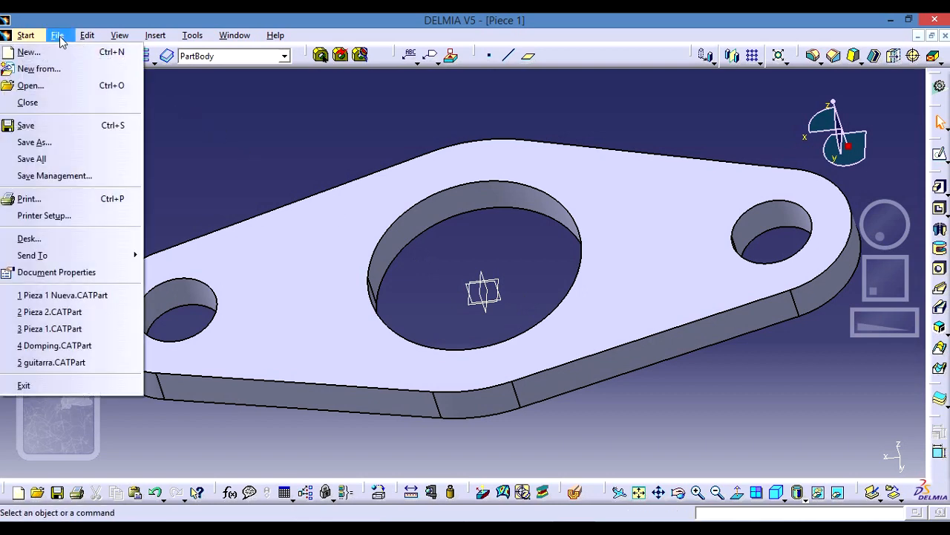
click(61, 147)
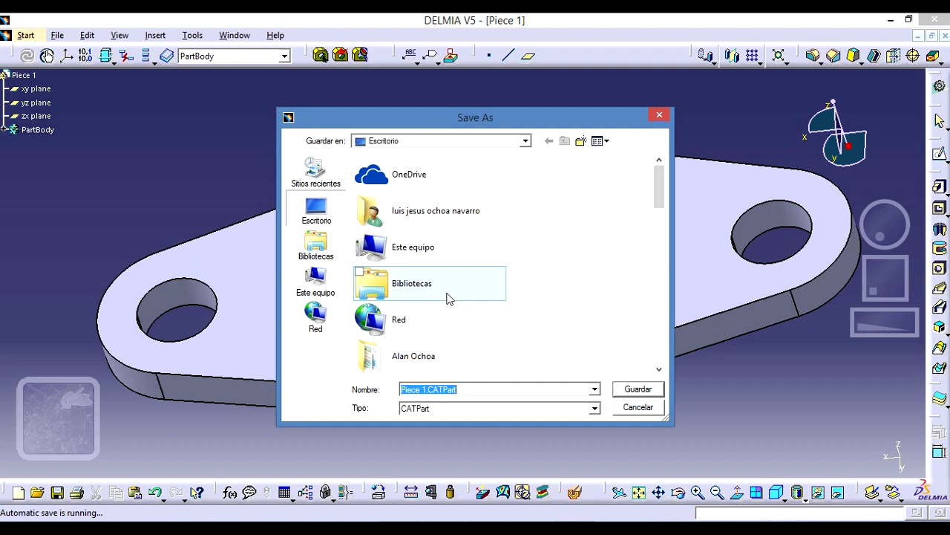
click(636, 391)
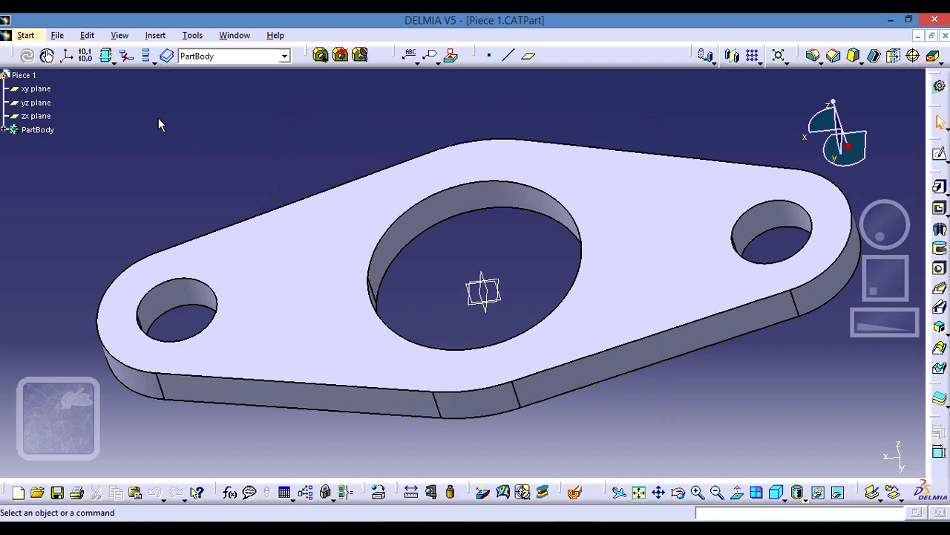
- Save a copy of the part to the desktop in stl format as Piece 1.stl
click(58, 35)
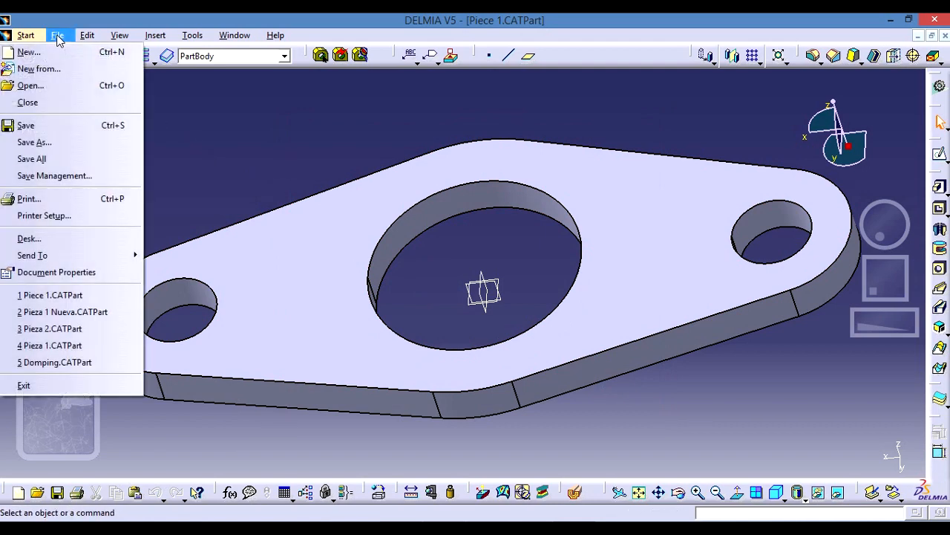
click(34, 141)
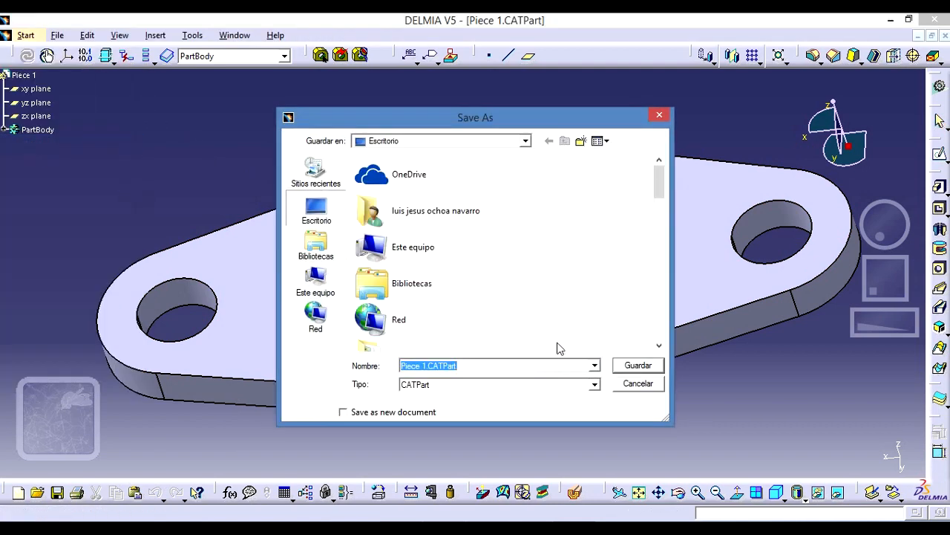
click(595, 366)
click(595, 366)
click(595, 384)
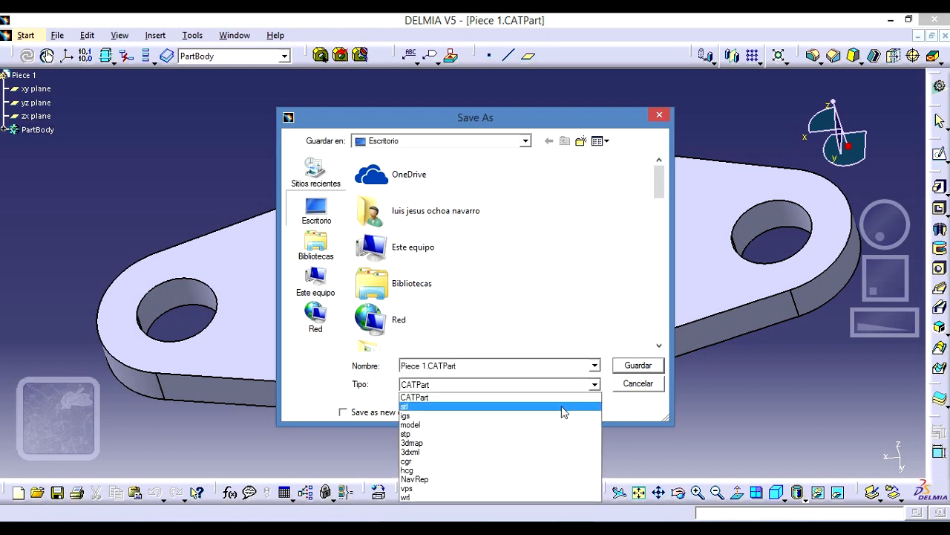
click(564, 412)
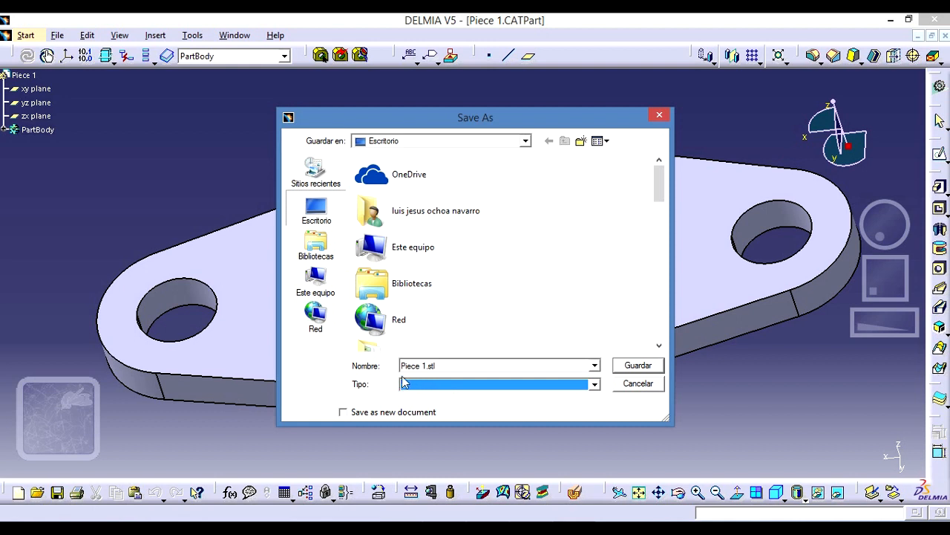
click(633, 366)
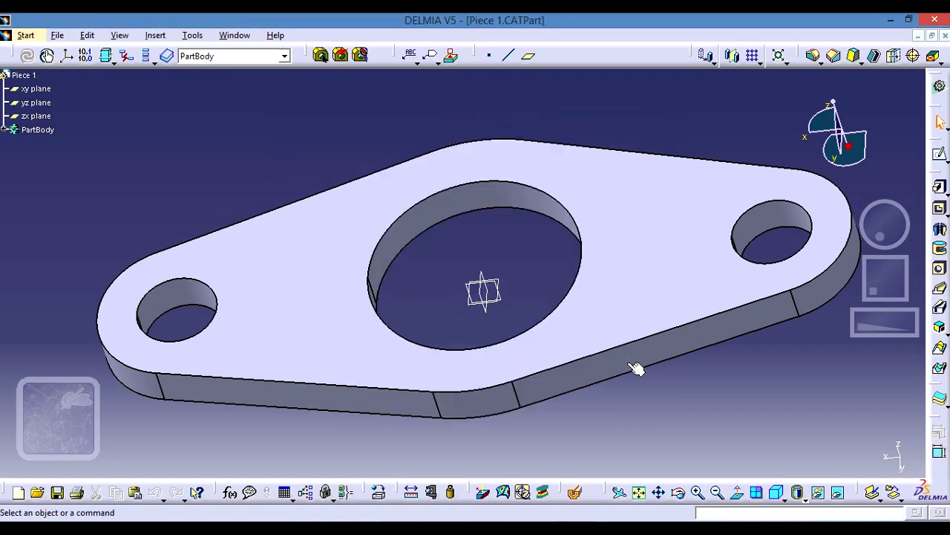